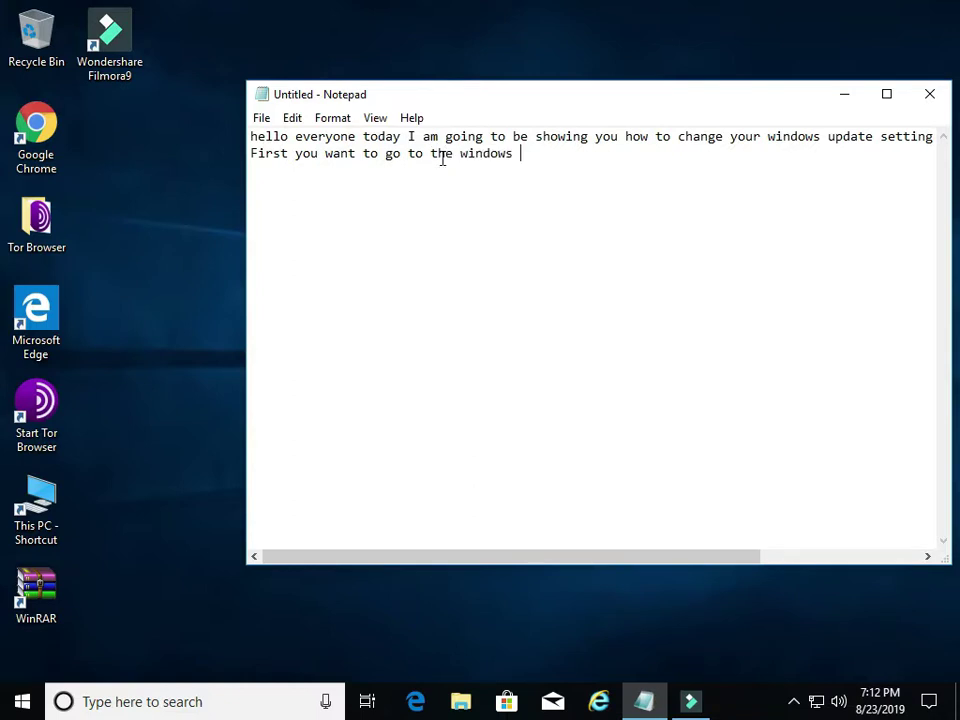
Continue the note's second line with "10 icon symbol located on the lower left bottom corner of your"
{"action": "type", "text": "0 icon sym"}
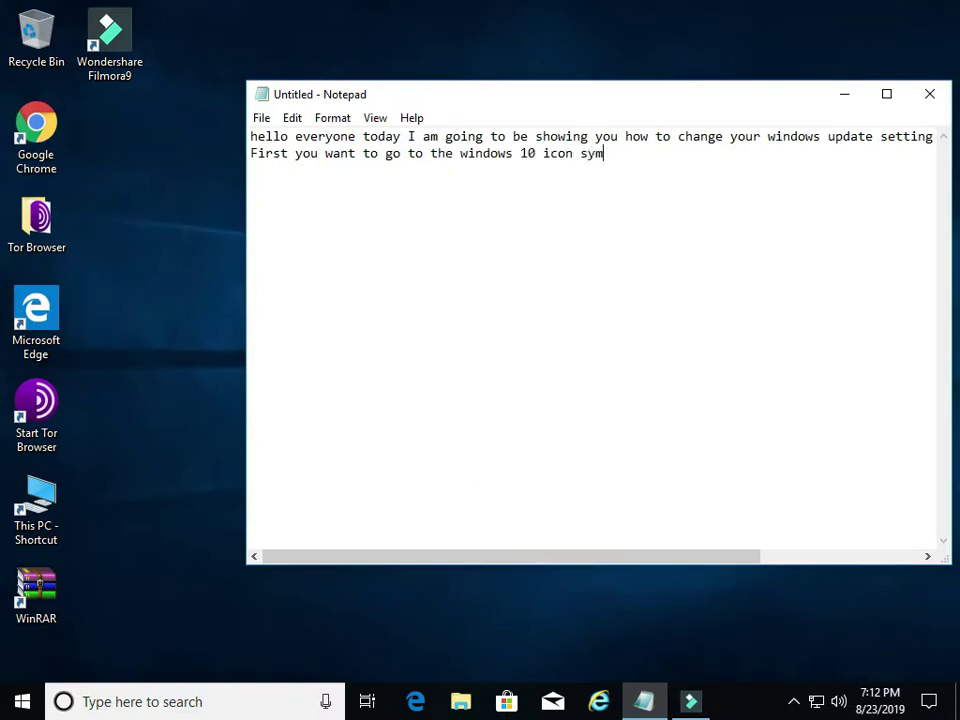
{"action": "type", "text": "bol located on the l"}
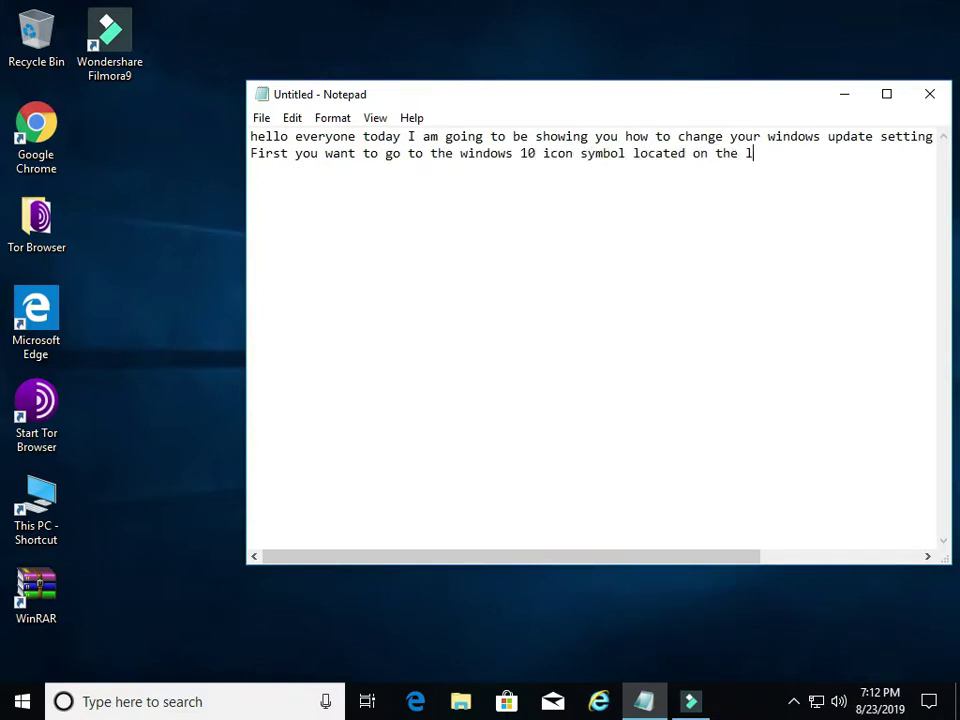
{"action": "type", "text": "ower left bottom corner of your "}
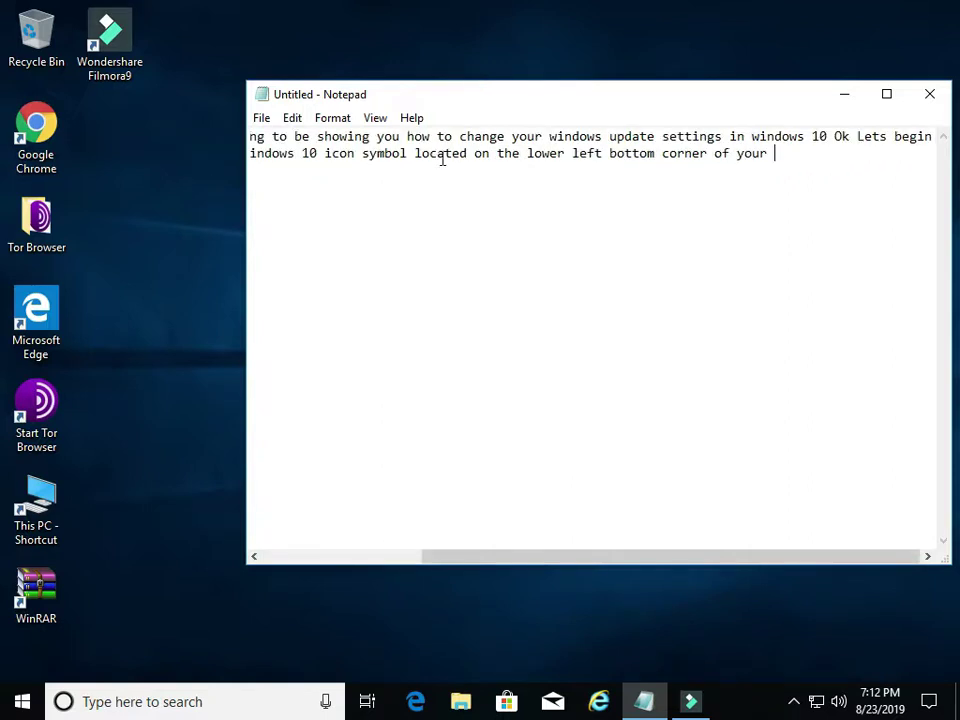
Finish the note's second line with "desktop screen and choose the settings option as I am about to show you"
{"action": "type", "text": "desktop screen an"}
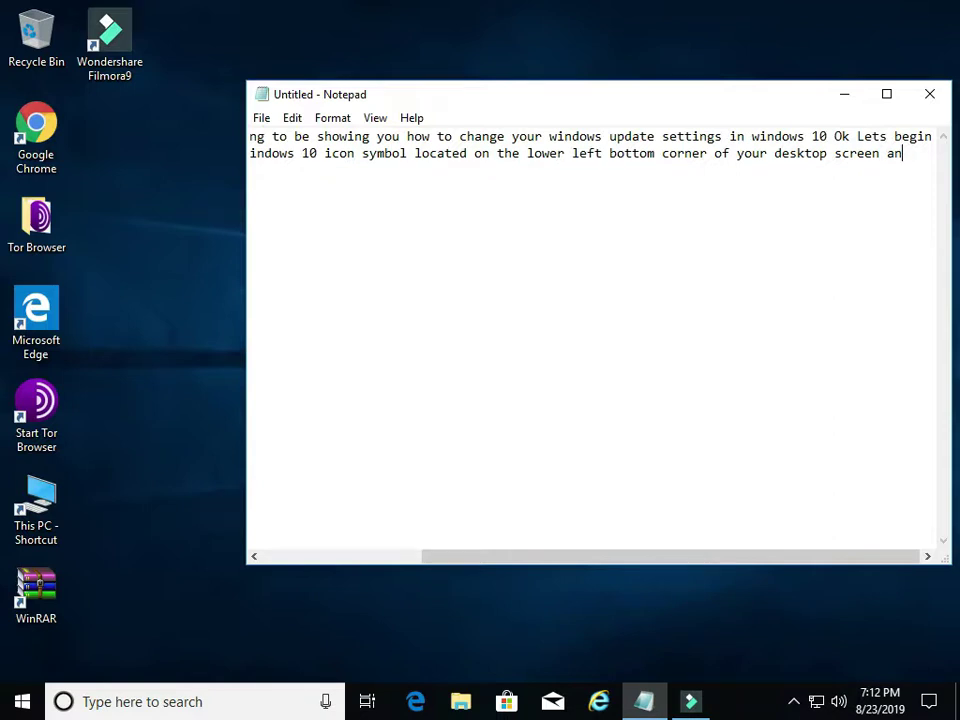
{"action": "type", "text": "d choose "}
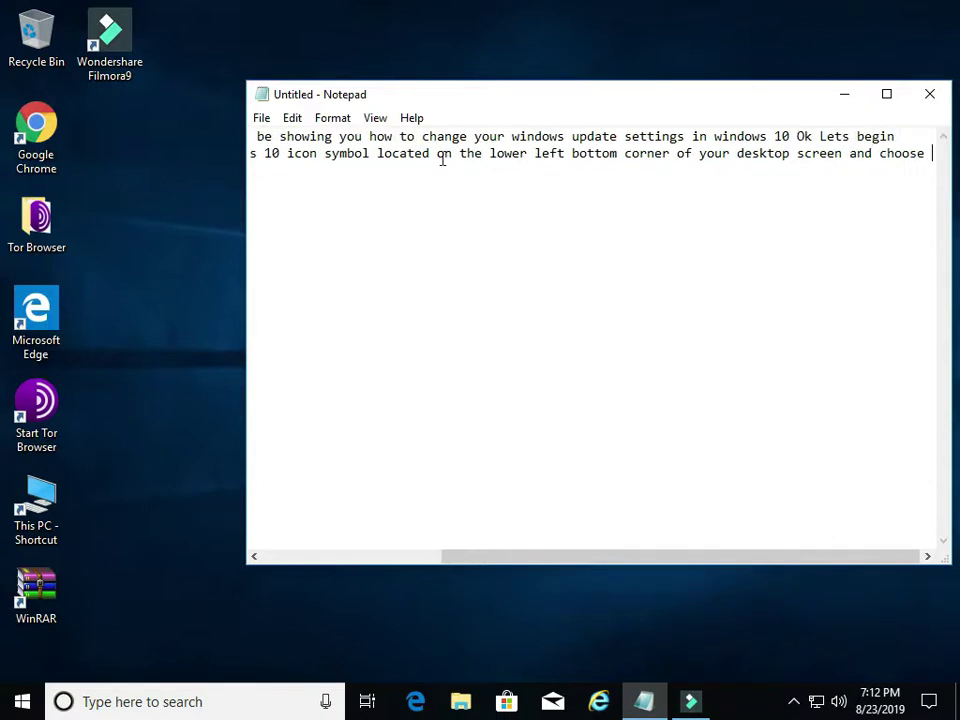
{"action": "type", "text": "the settings opti"}
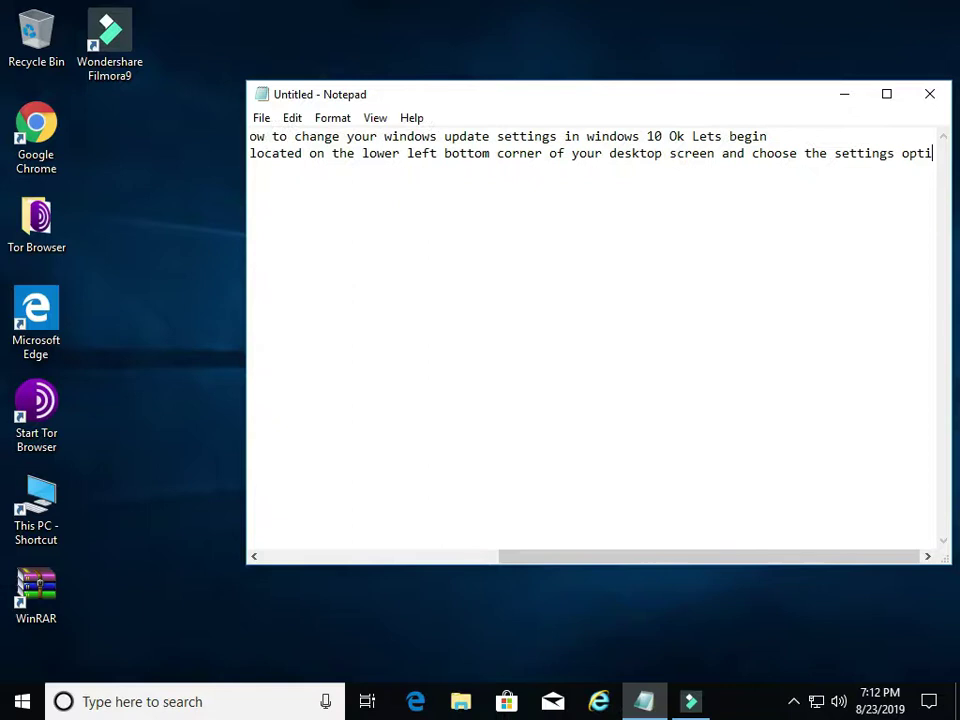
{"action": "type", "text": "on as I am about to show you"}
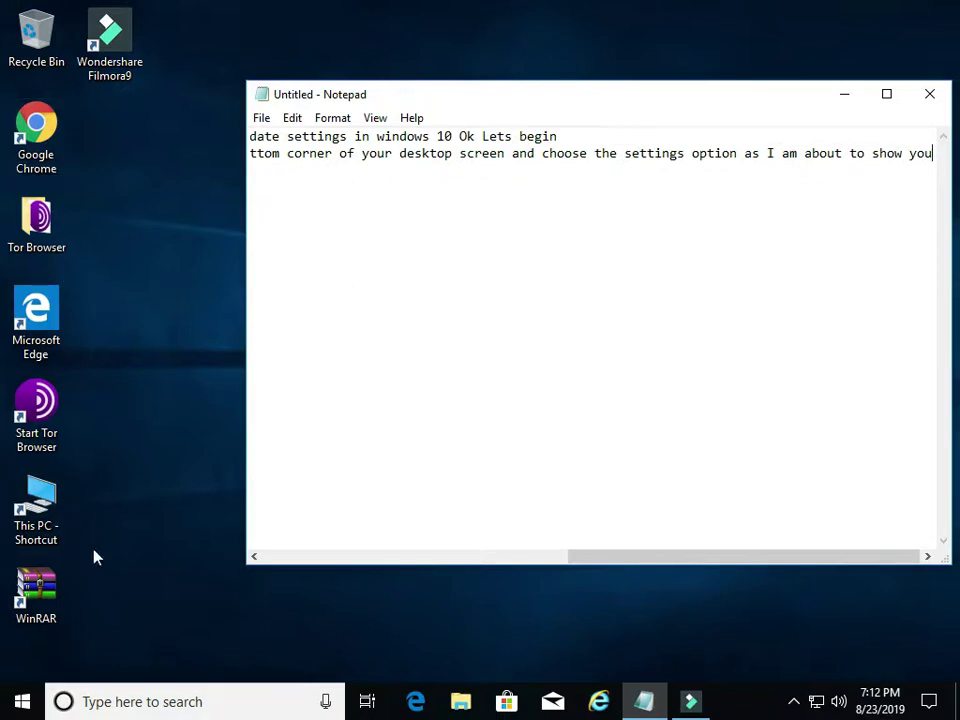
Search Windows for "se" and open the Settings app
{"action": "left_click", "coordinate": [22, 705]}
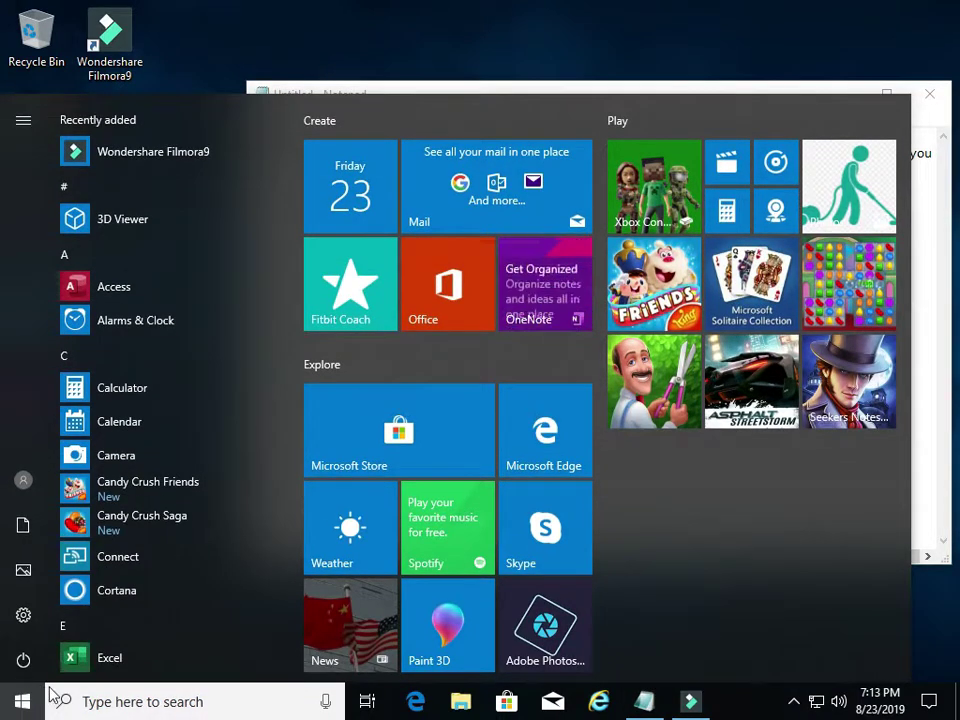
{"action": "left_click", "coordinate": [87, 703]}
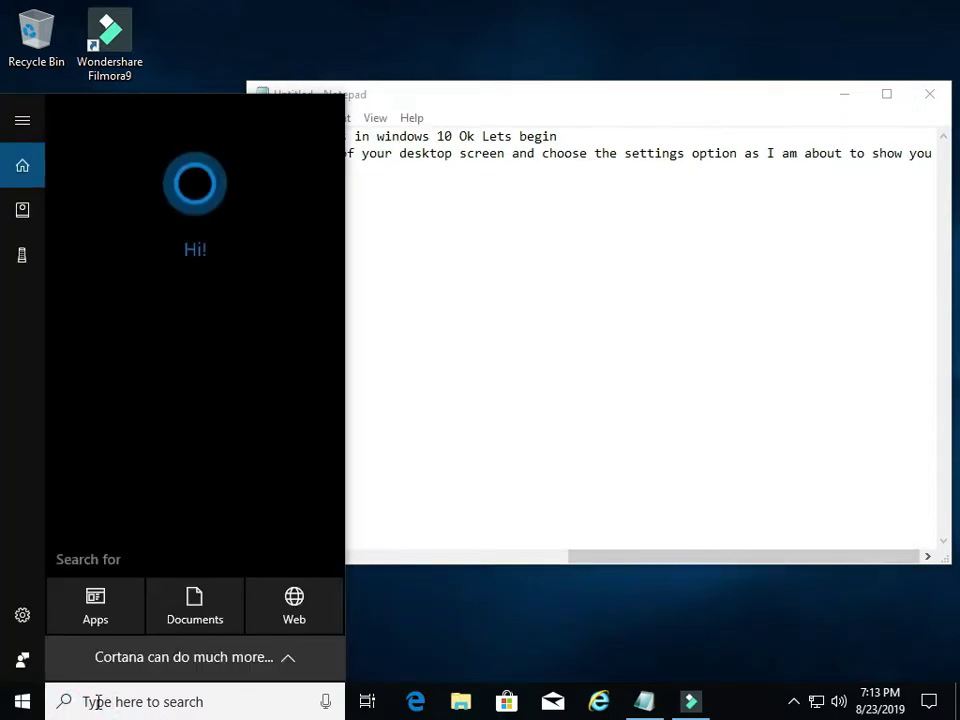
{"action": "type", "text": "se"}
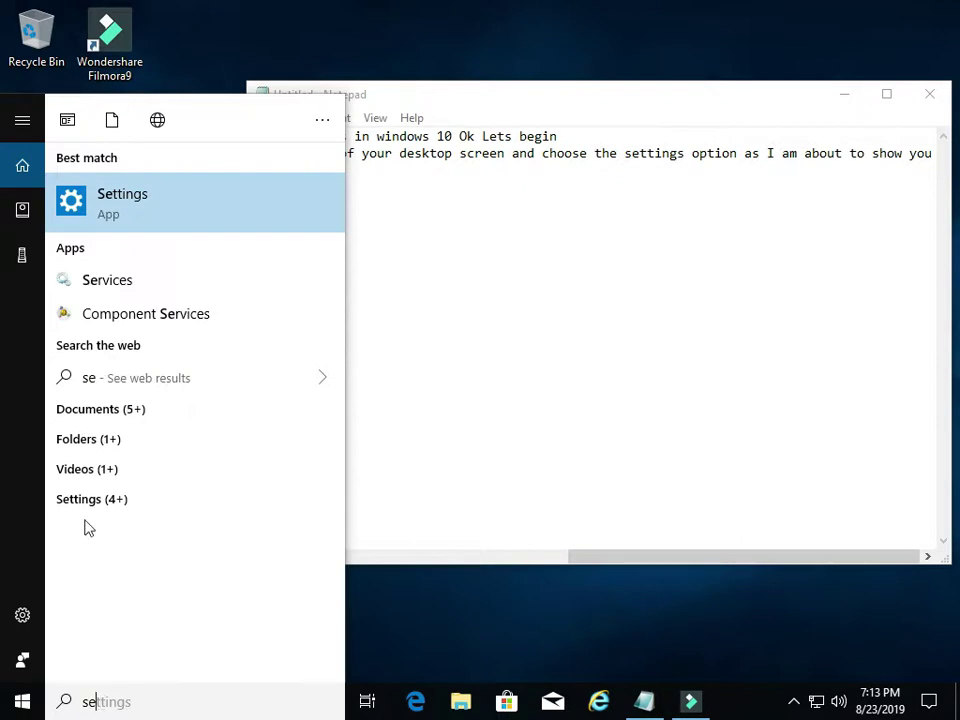
{"action": "left_click", "coordinate": [109, 208]}
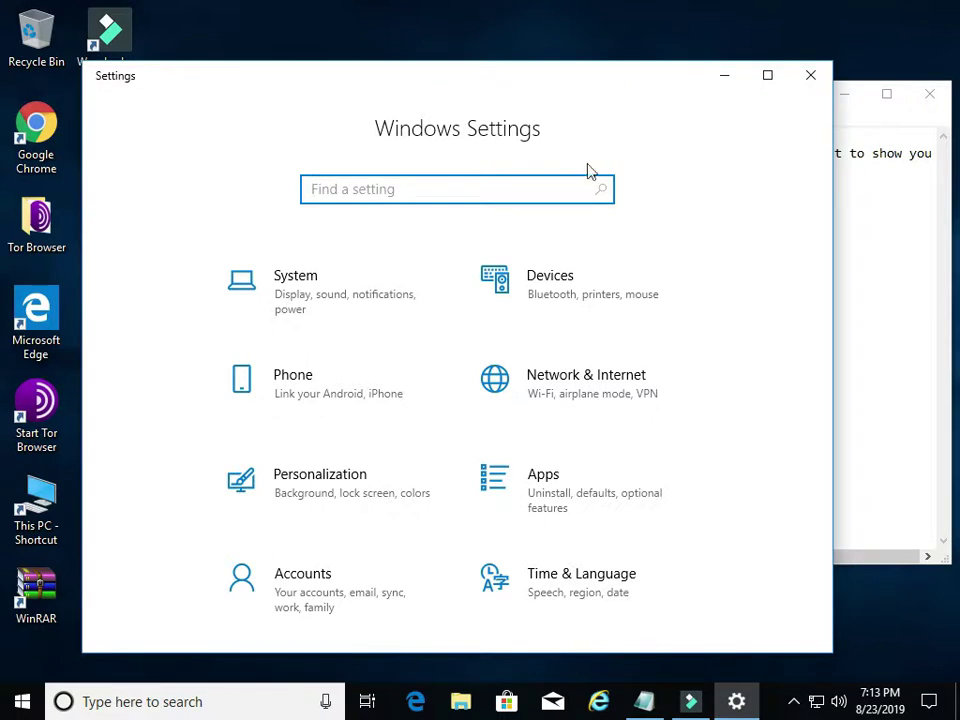
Return to Notepad and add a third line: "Ok next after you choose settings you want to select update and security"
{"action": "left_click", "coordinate": [882, 212]}
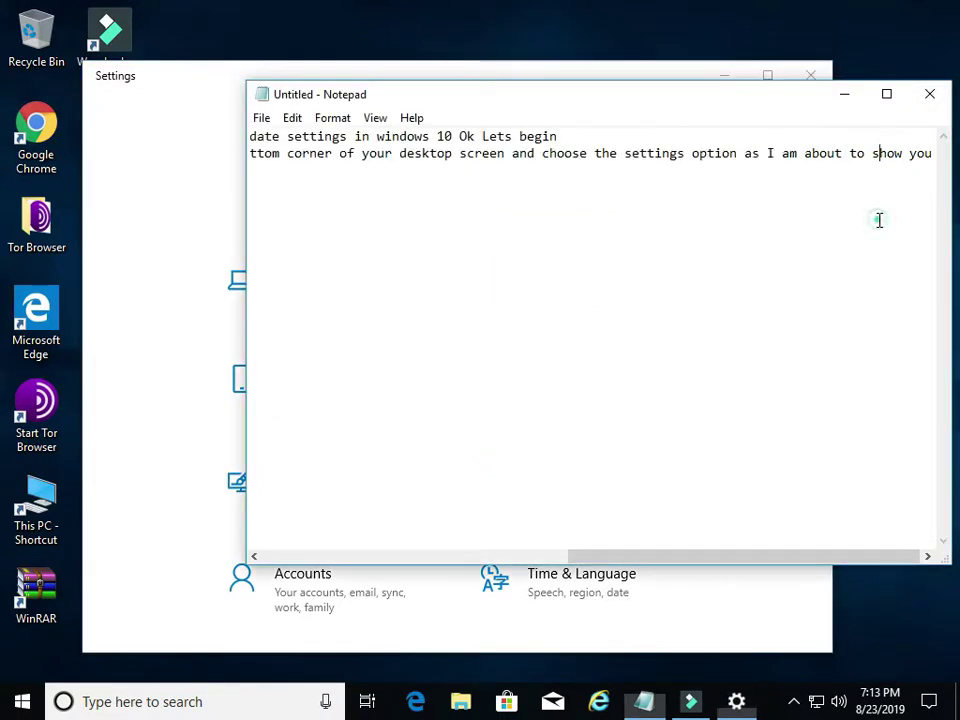
{"action": "left_click", "coordinate": [933, 154]}
{"action": "key", "text": "Return"}
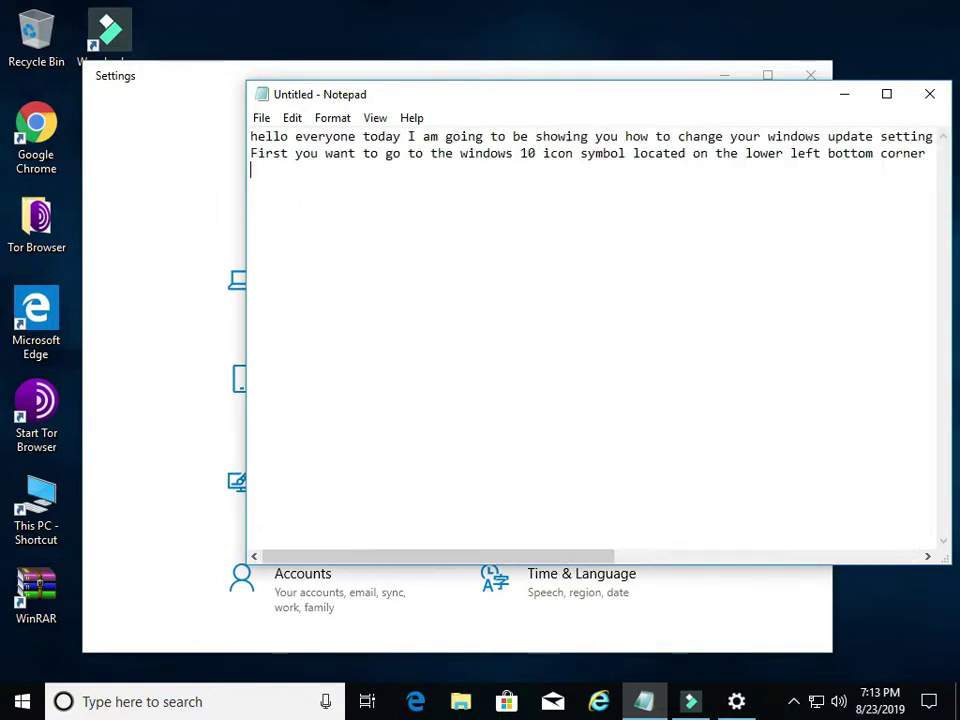
{"action": "type", "text": "Ok next after you choose settings"}
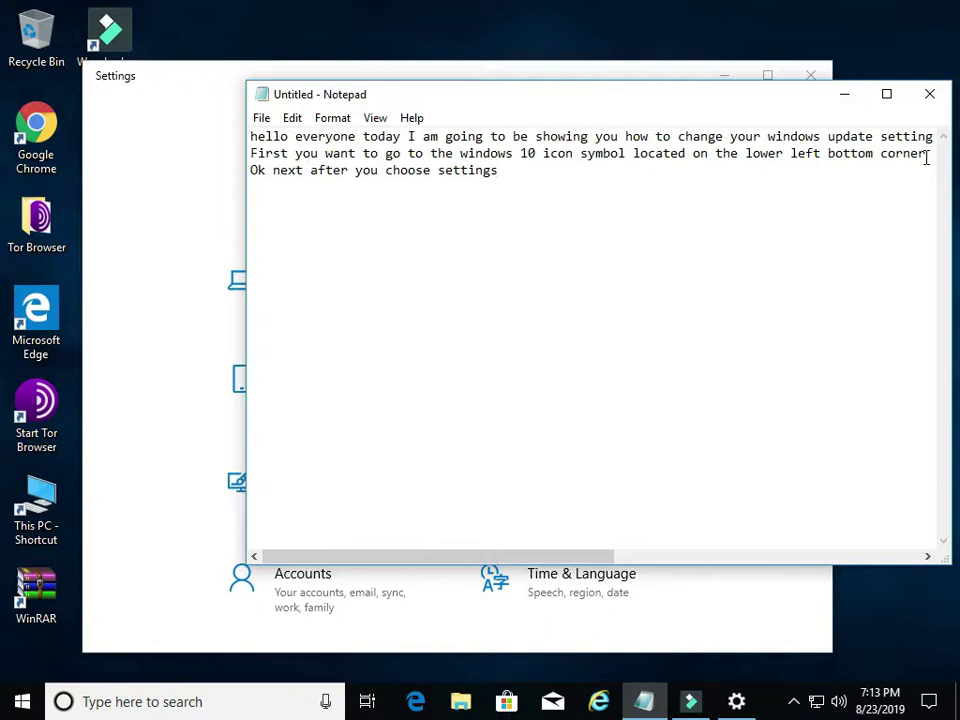
{"action": "type", "text": "you want to select update and security"}
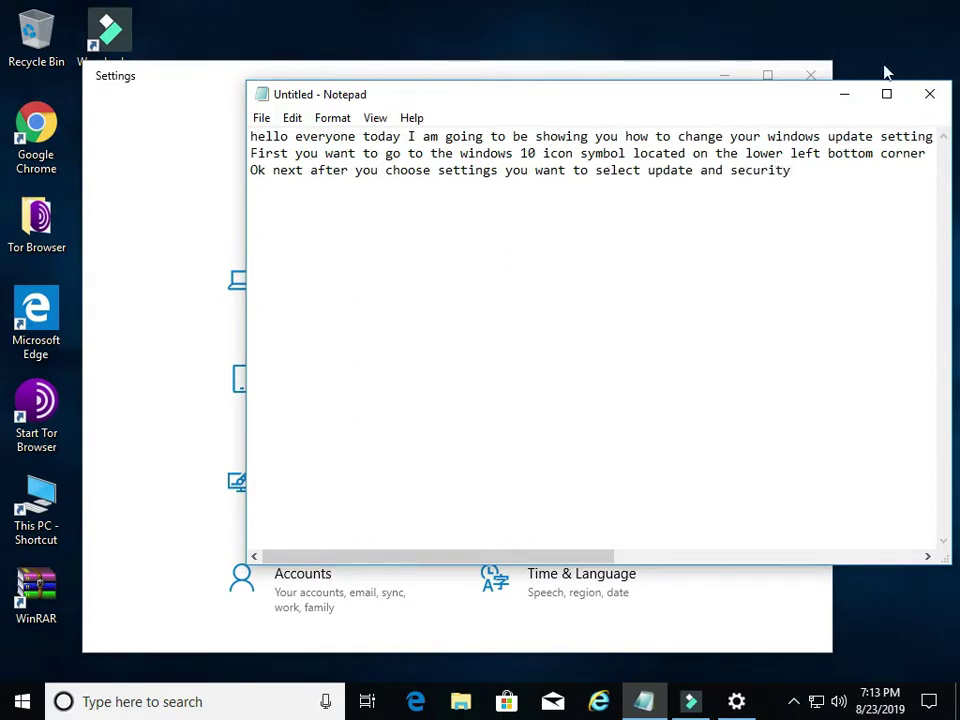
Minimize Notepad and open the Update & Security category in Windows Settings
{"action": "left_click", "coordinate": [843, 94]}
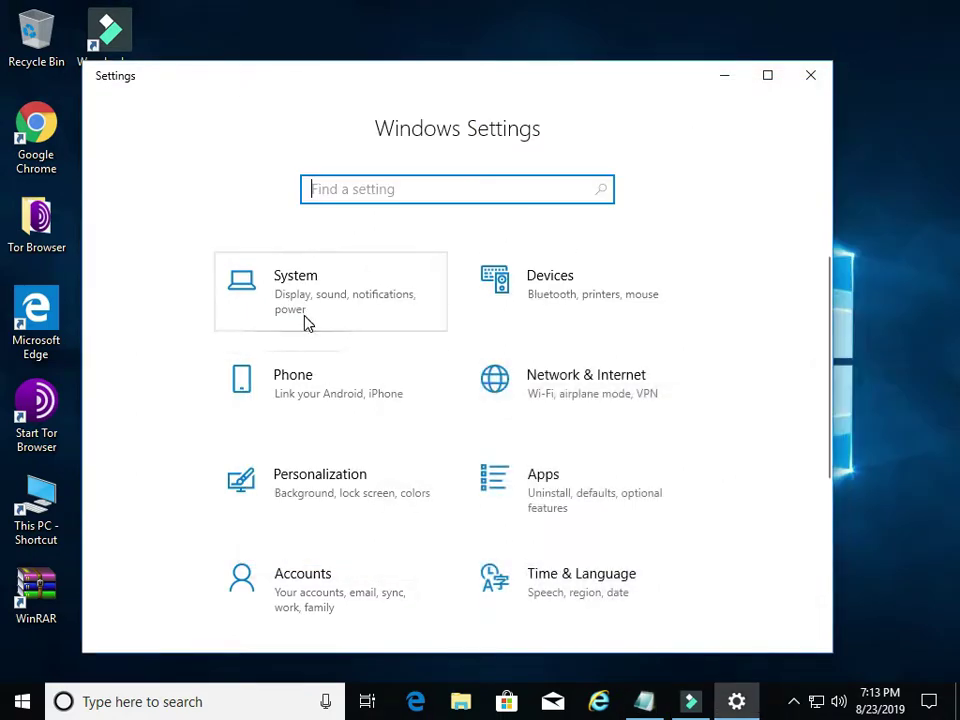
{"action": "scroll", "coordinate": [310, 330], "scroll_direction": "down", "scroll_amount": 3}
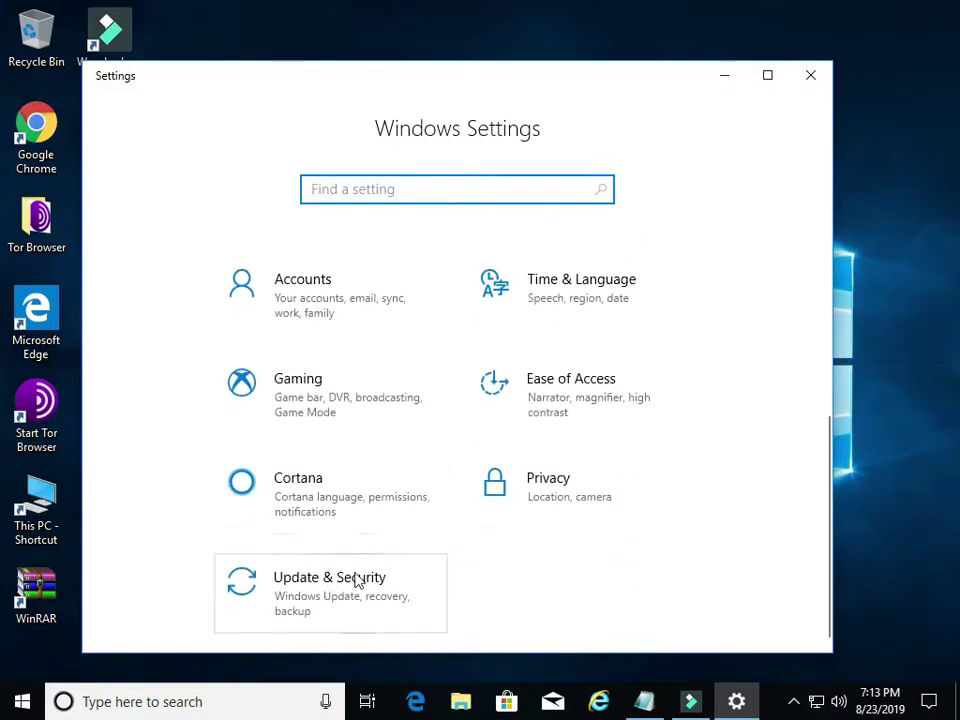
{"action": "left_click", "coordinate": [343, 594]}
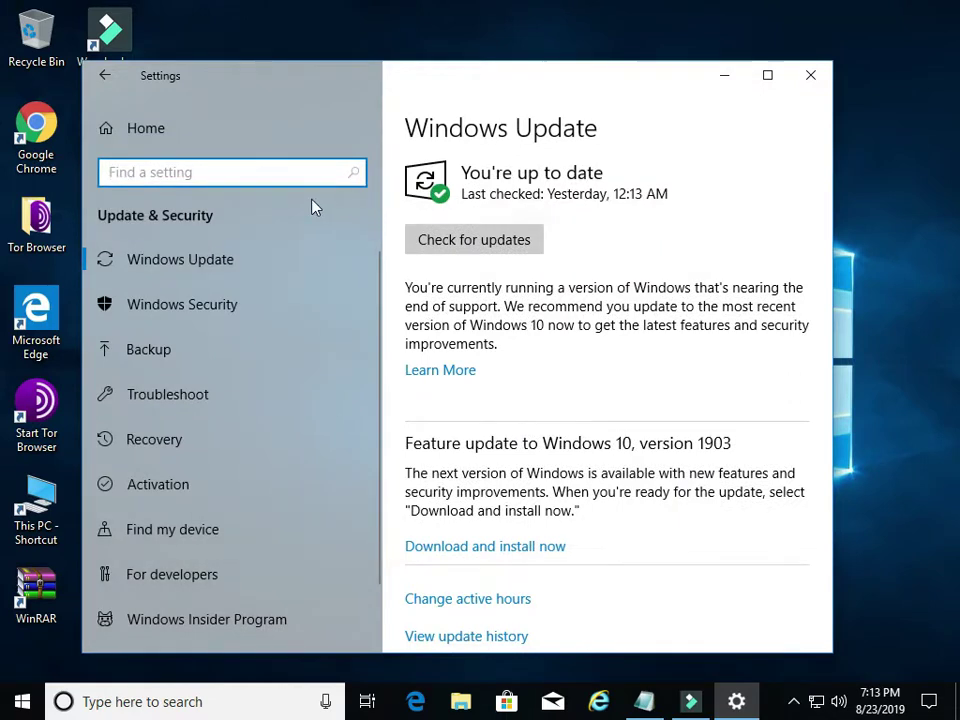
Look through the Windows Update page and open its active hours settings for changing
{"action": "scroll", "coordinate": [476, 280], "scroll_direction": "down", "scroll_amount": 3}
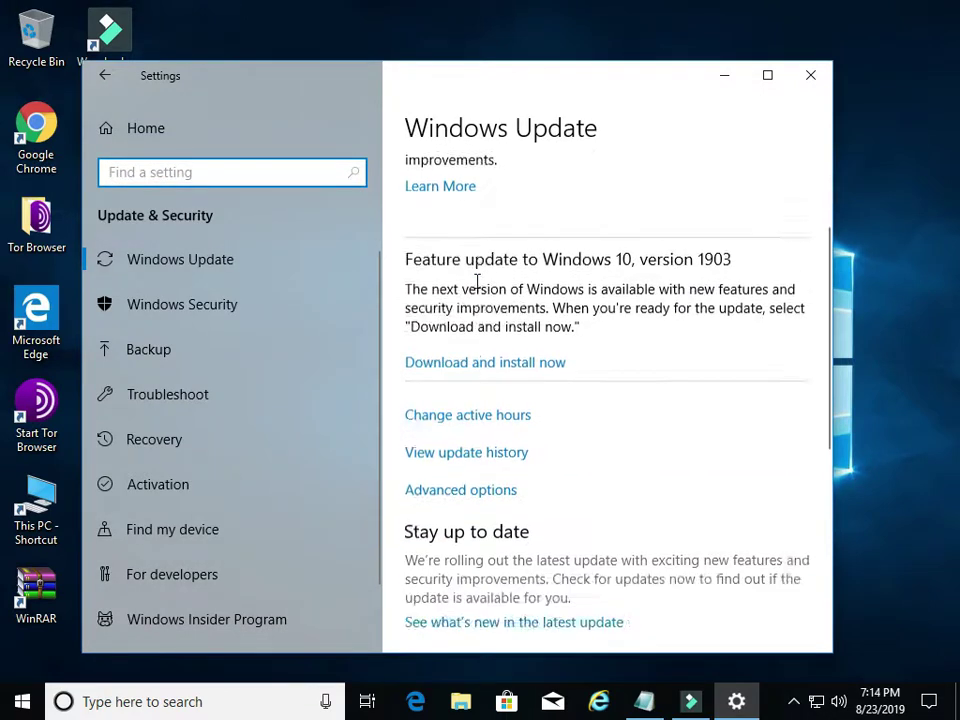
{"action": "scroll", "coordinate": [476, 287], "scroll_direction": "down", "scroll_amount": 2}
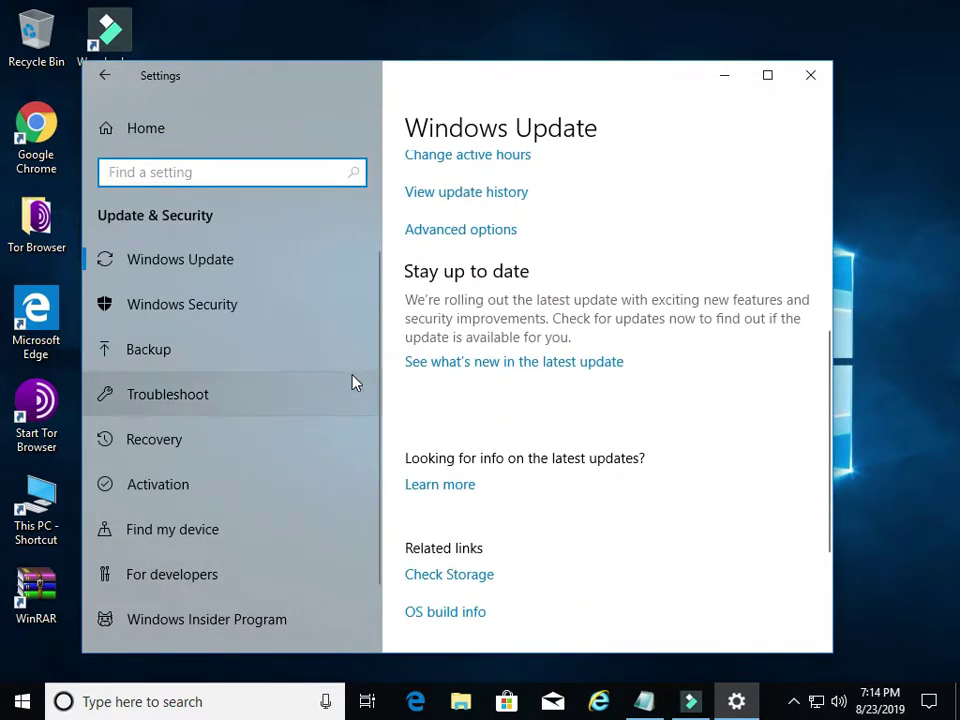
{"action": "scroll", "coordinate": [540, 232], "scroll_direction": "up", "scroll_amount": 1}
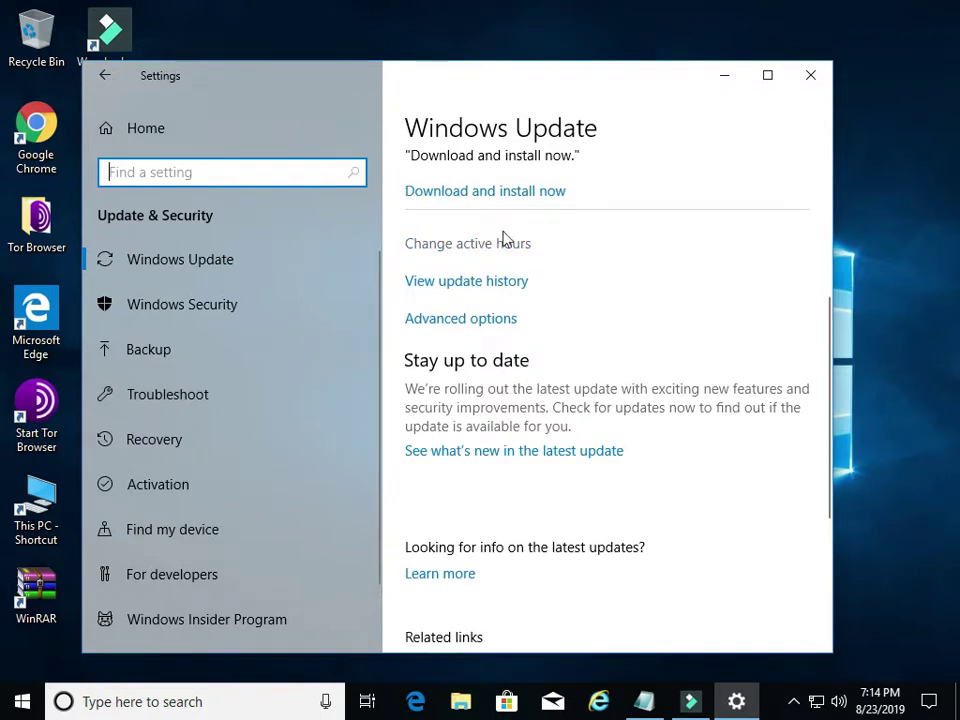
{"action": "left_click", "coordinate": [487, 244]}
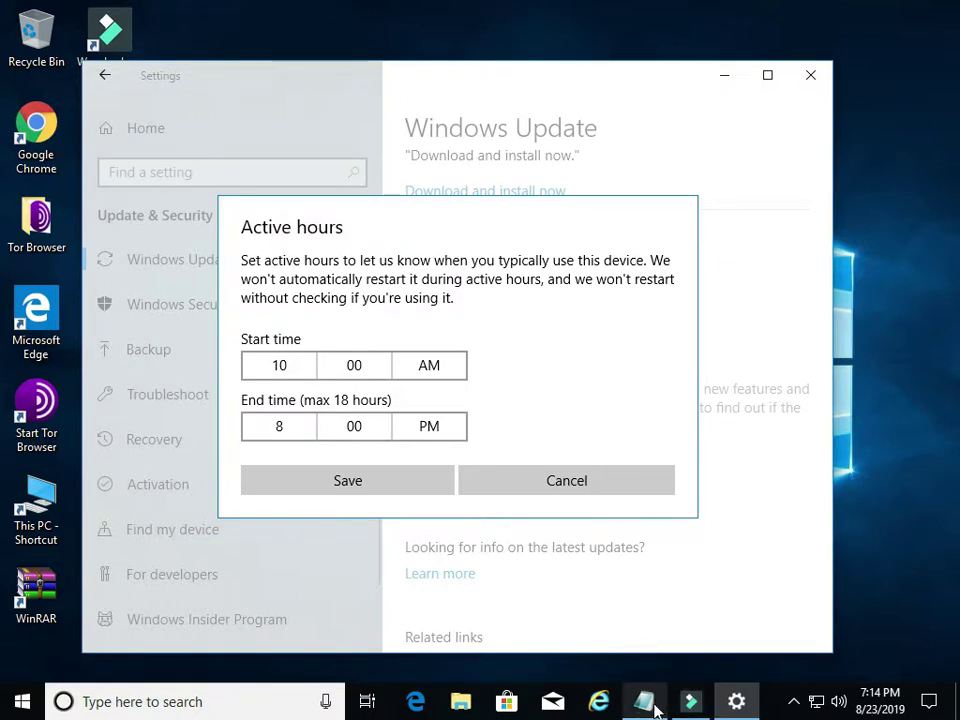
Switch back to Notepad and add a fourth line: "Then choose change active hours"
{"action": "mouse_move", "coordinate": [656, 709]}
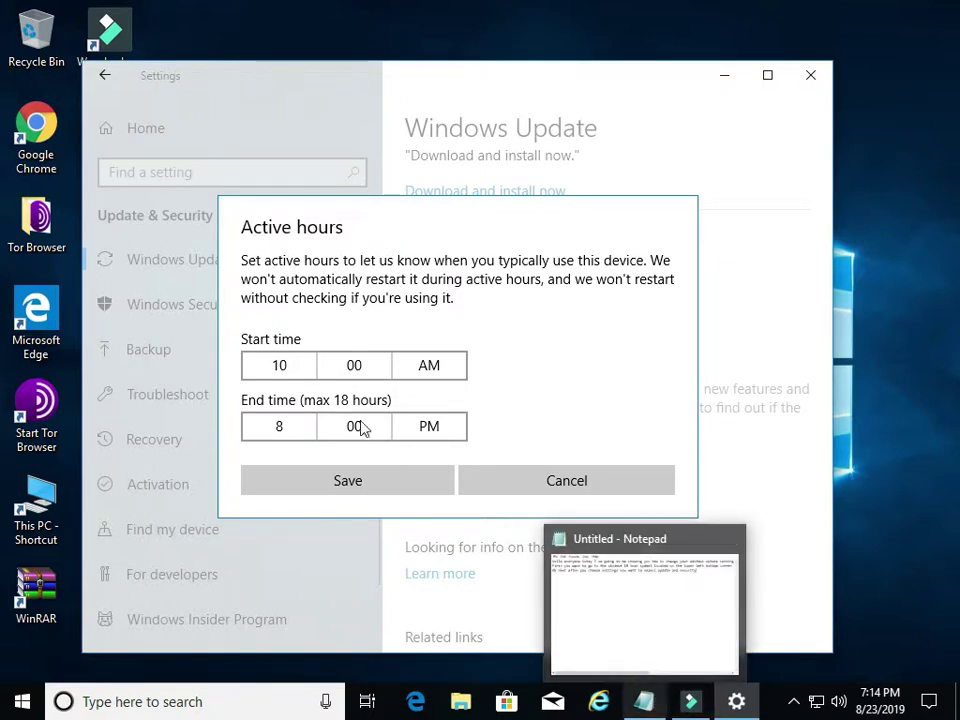
{"action": "left_click", "coordinate": [642, 700]}
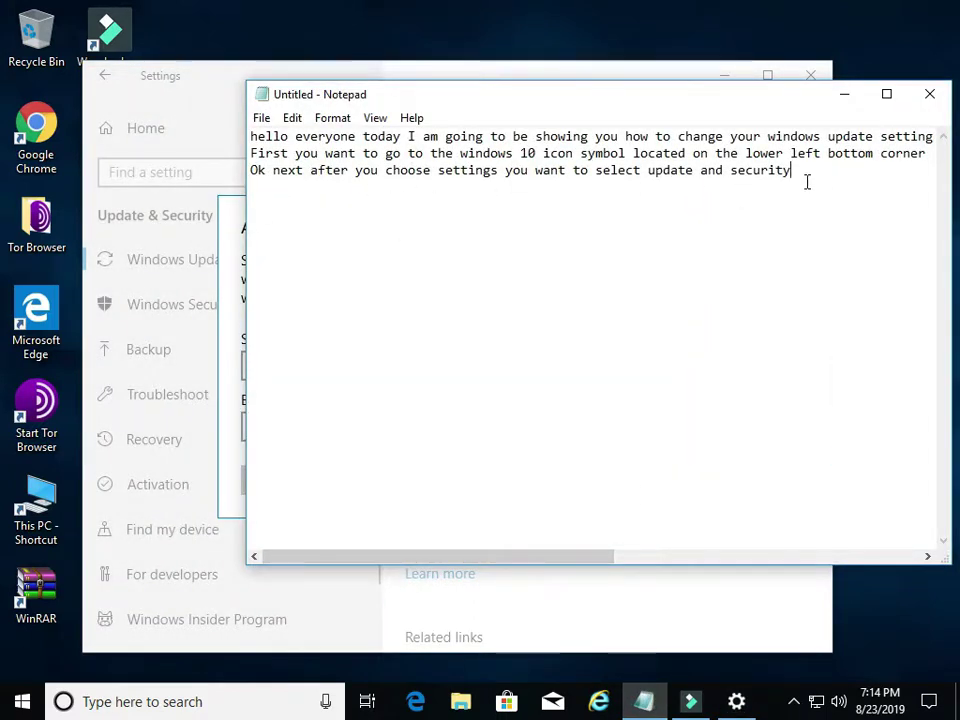
{"action": "type", "text": "Then choose change active h"}
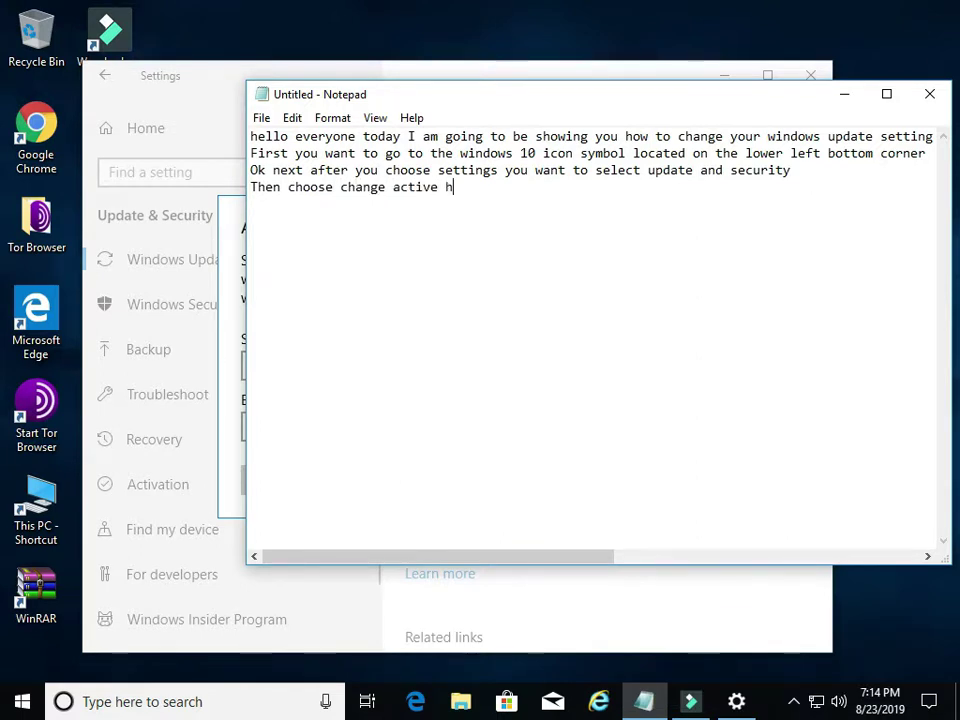
{"action": "type", "text": "ours"}
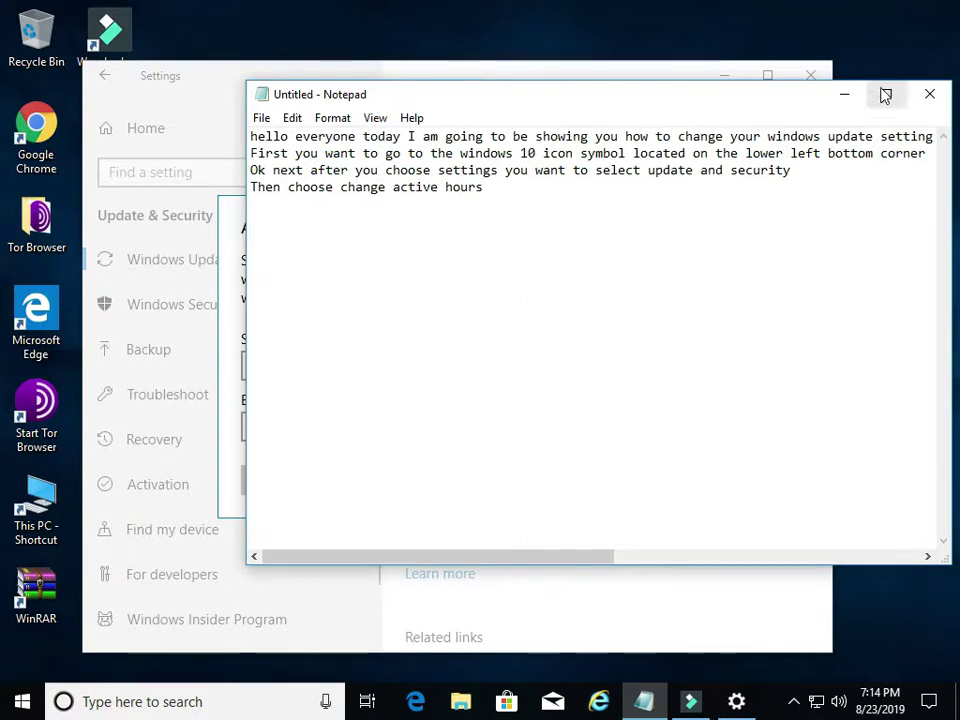
Minimize Notepad and set the active hours start time to 9:00 AM in Settings
{"action": "left_click", "coordinate": [845, 95]}
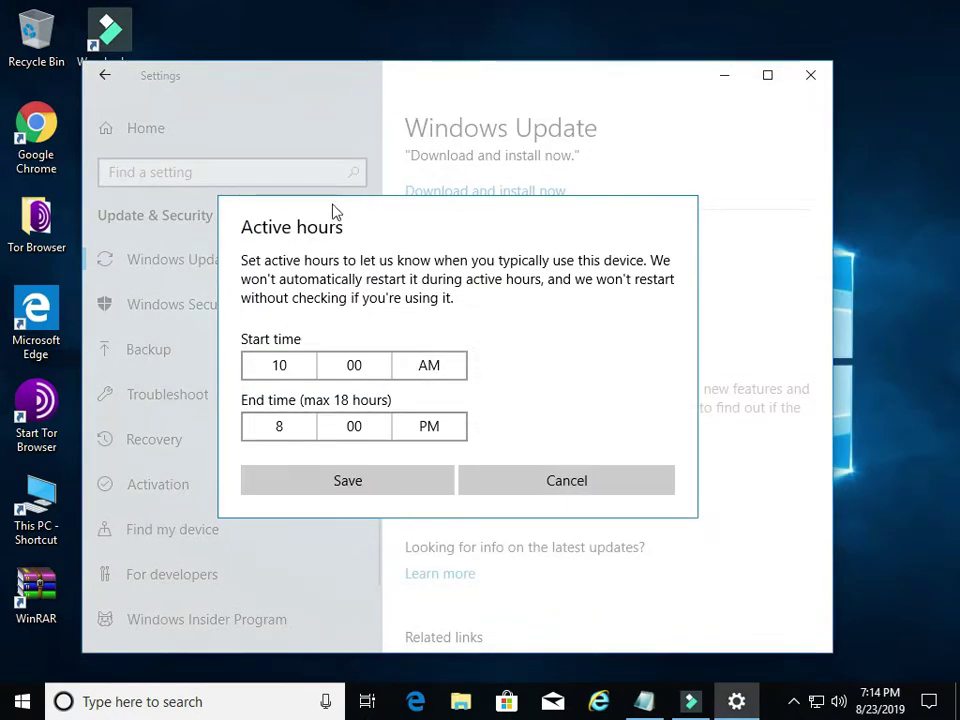
{"action": "left_click", "coordinate": [287, 372]}
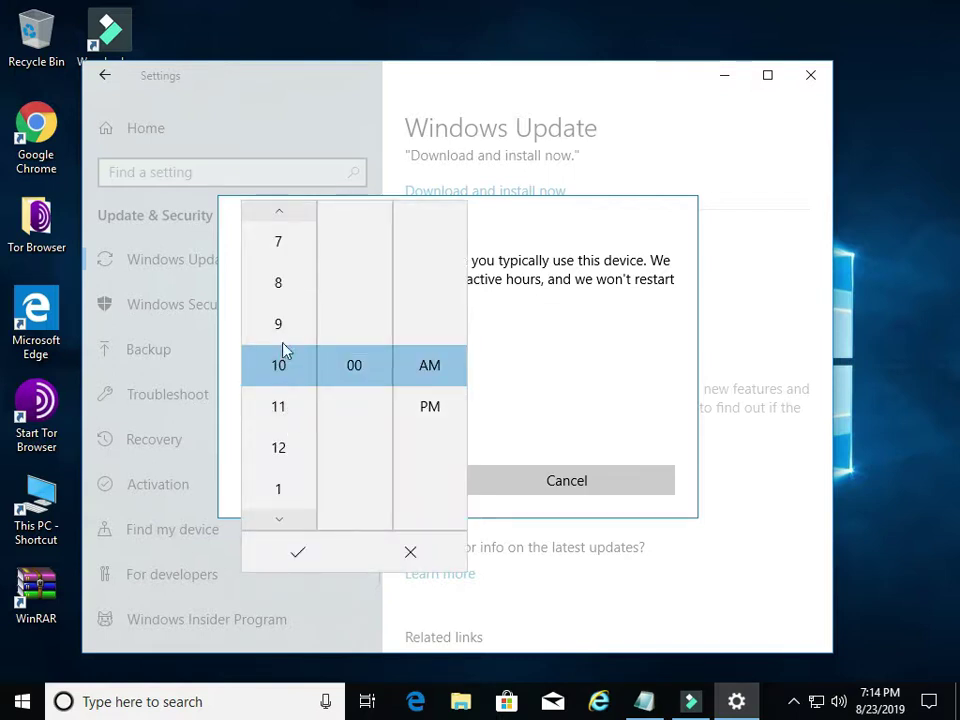
{"action": "left_click", "coordinate": [285, 324]}
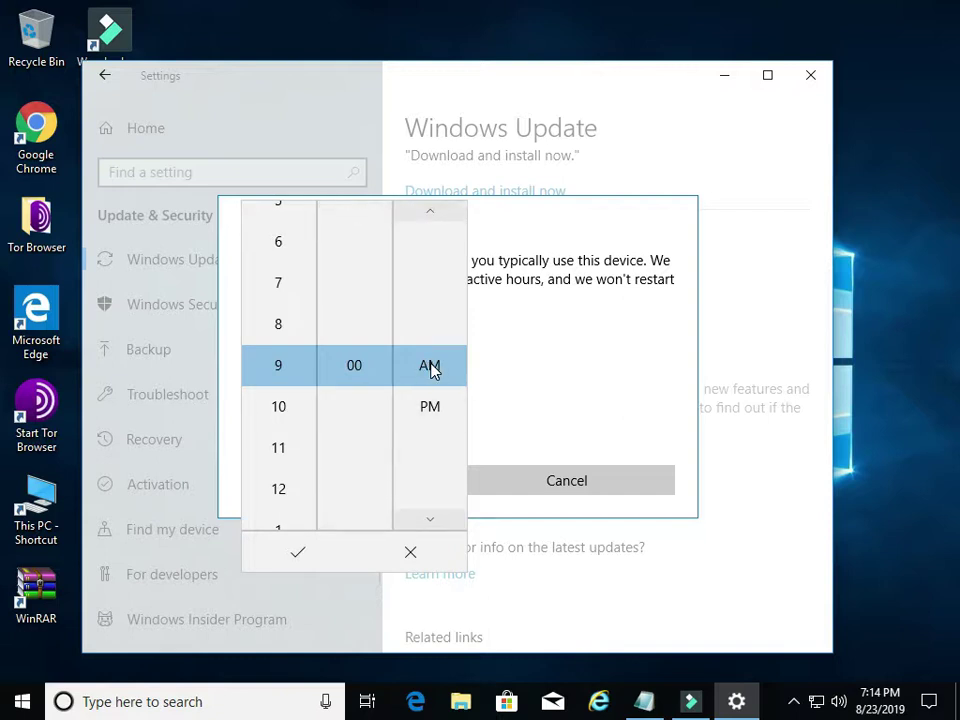
{"action": "left_click", "coordinate": [297, 552]}
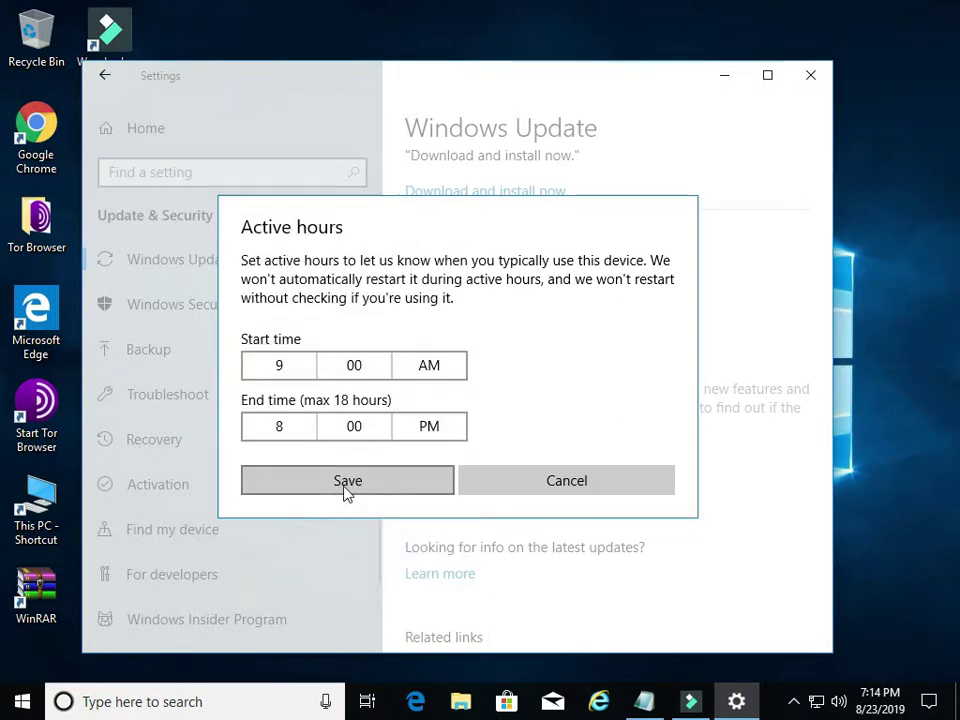
Set the active hours end time to 10:00 PM and save the active hours
{"action": "left_click", "coordinate": [308, 433]}
{"action": "scroll", "coordinate": [282, 563], "scroll_direction": "down", "scroll_amount": 2}
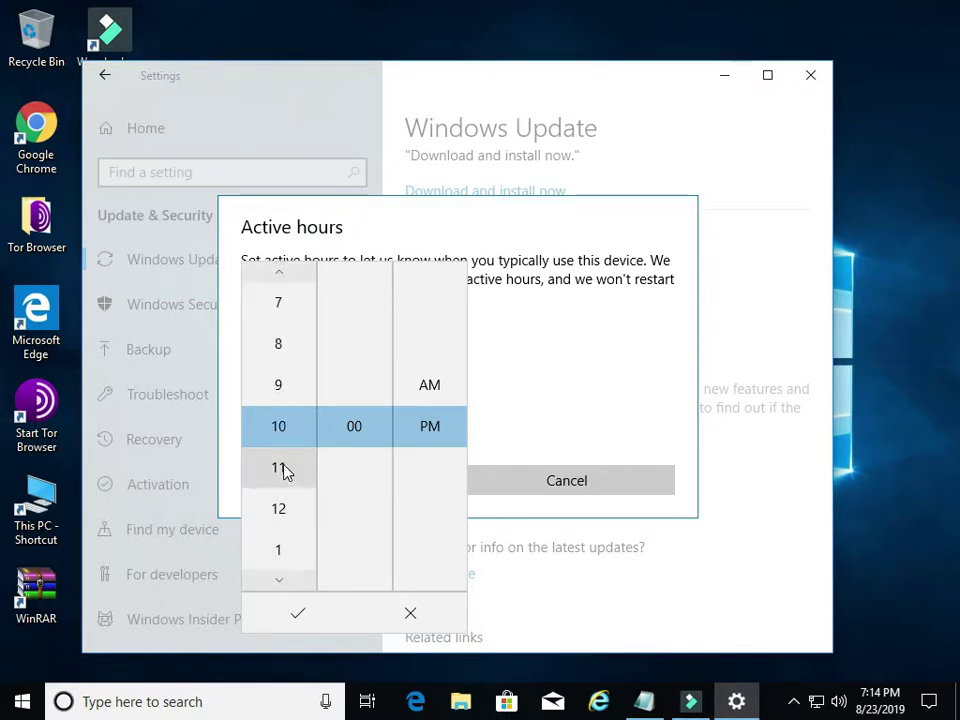
{"action": "left_click", "coordinate": [297, 614]}
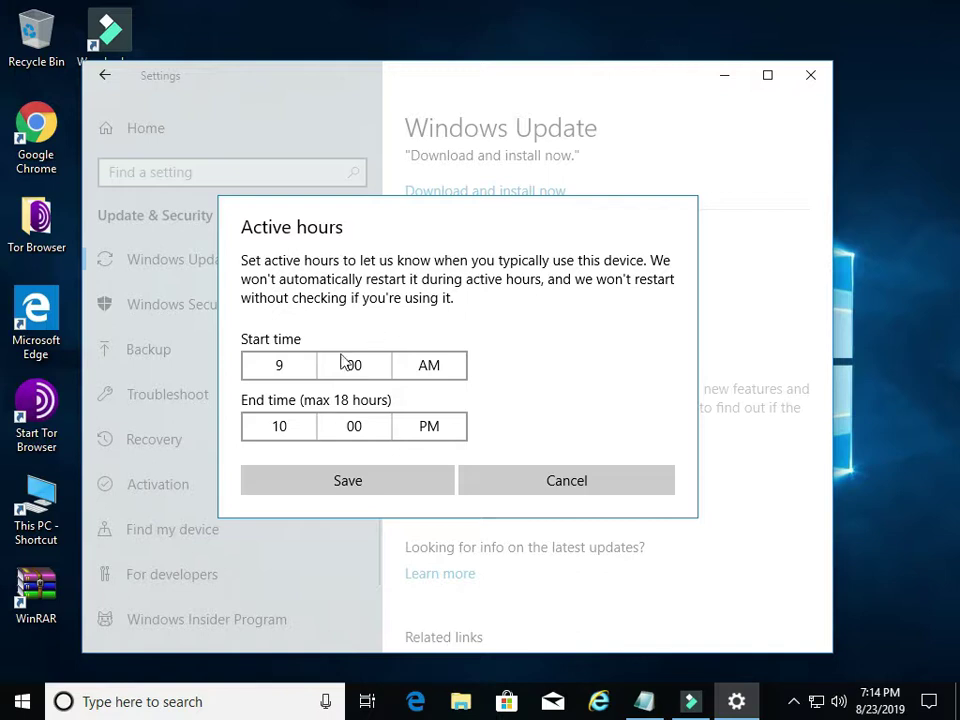
{"action": "left_click", "coordinate": [338, 481]}
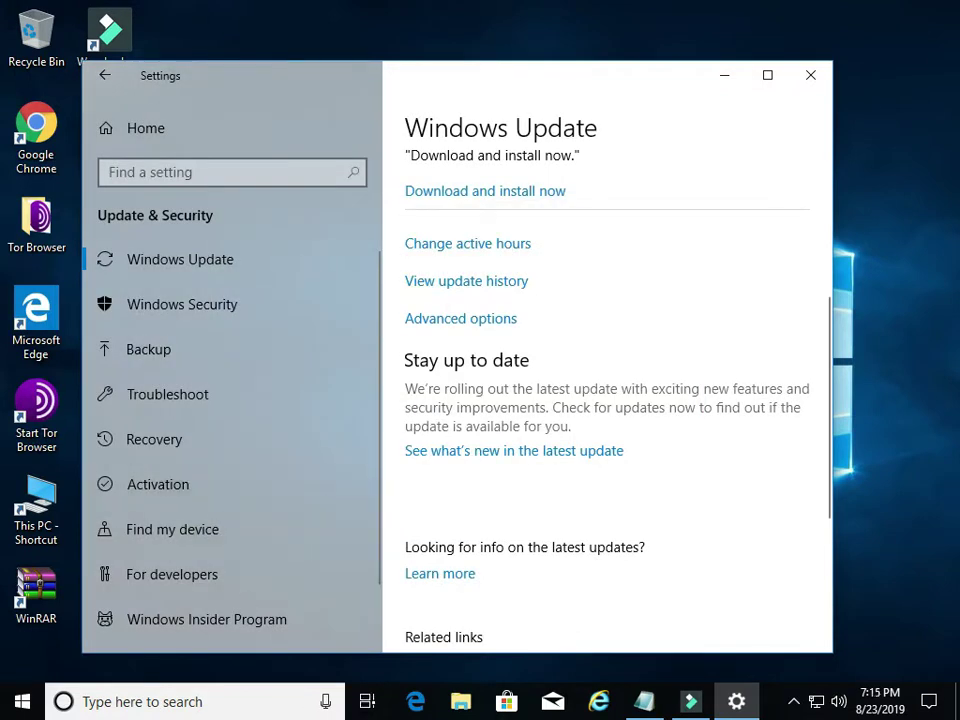
In Notepad, add a line: "Lastly as I just demonstrated after you select active hours set the hours to where your computer will not restart and install updates"
{"action": "left_click", "coordinate": [644, 701]}
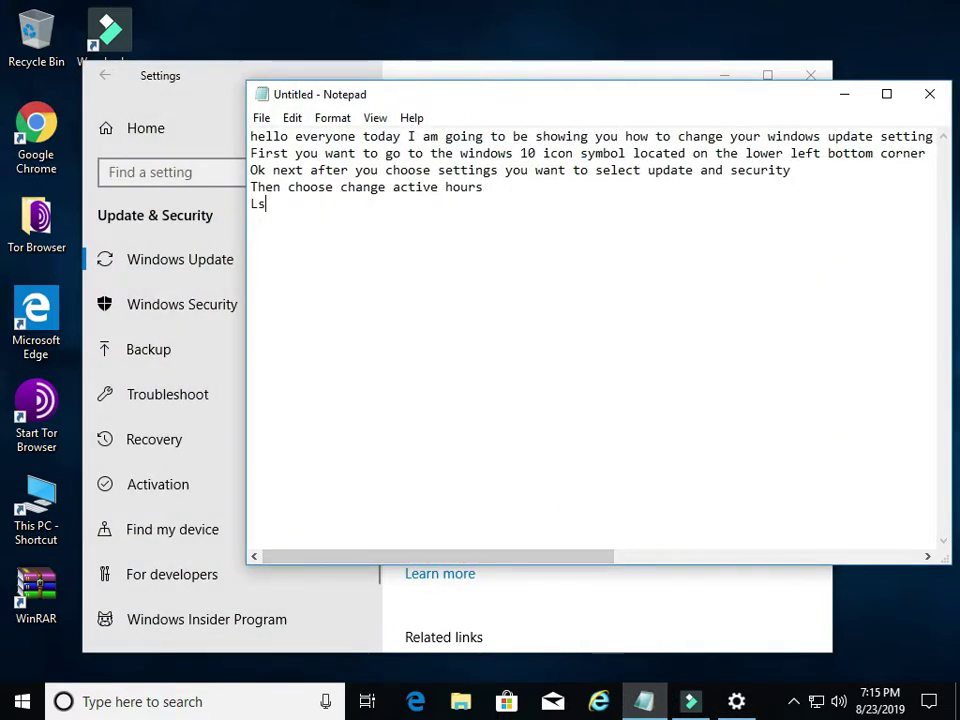
{"action": "type", "text": "Lastly as I just demon"}
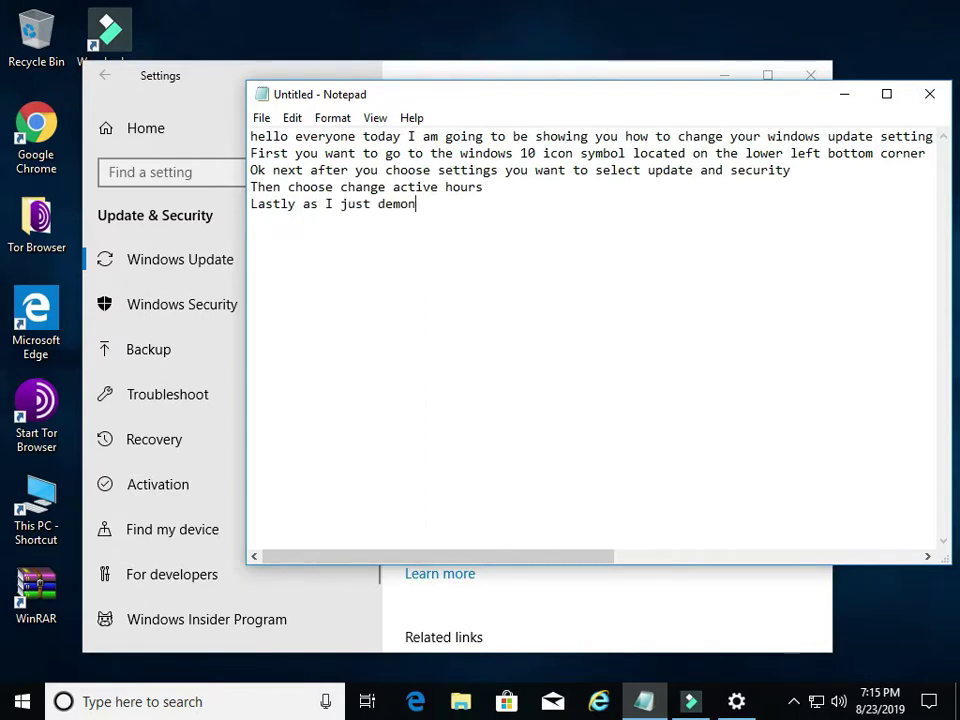
{"action": "type", "text": "strated after "}
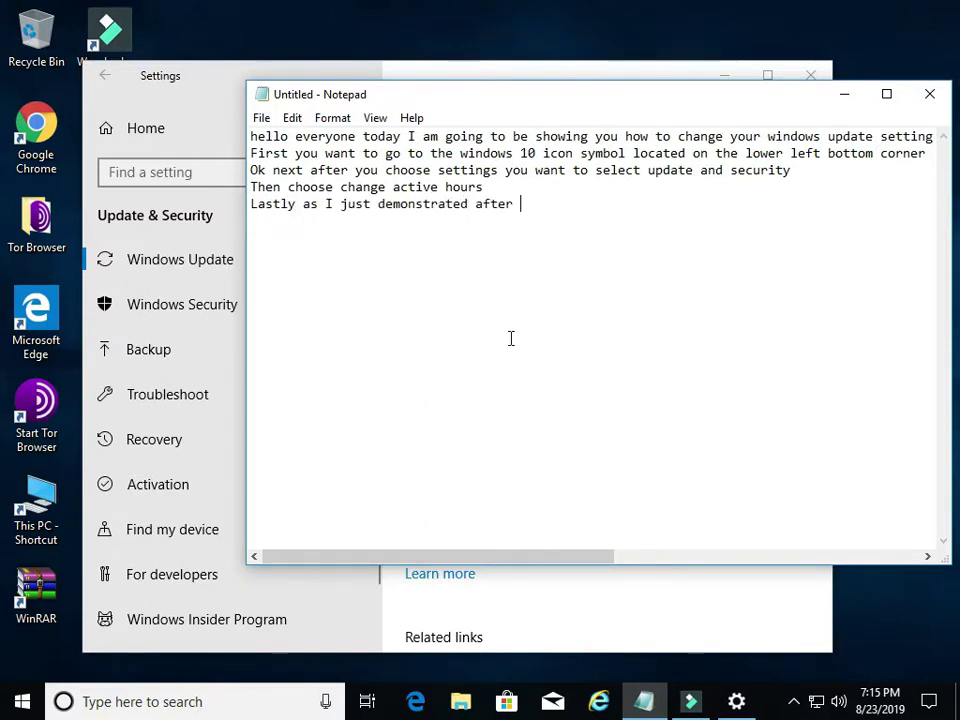
{"action": "type", "text": "you select active hours set the hours to where"}
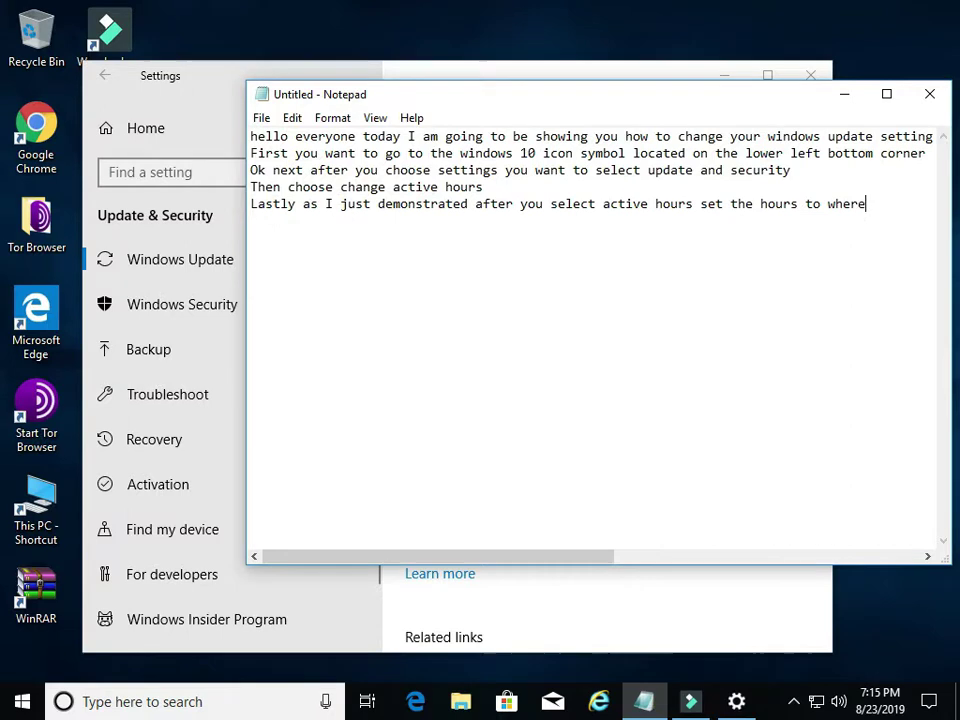
{"action": "type", "text": " your computer will "}
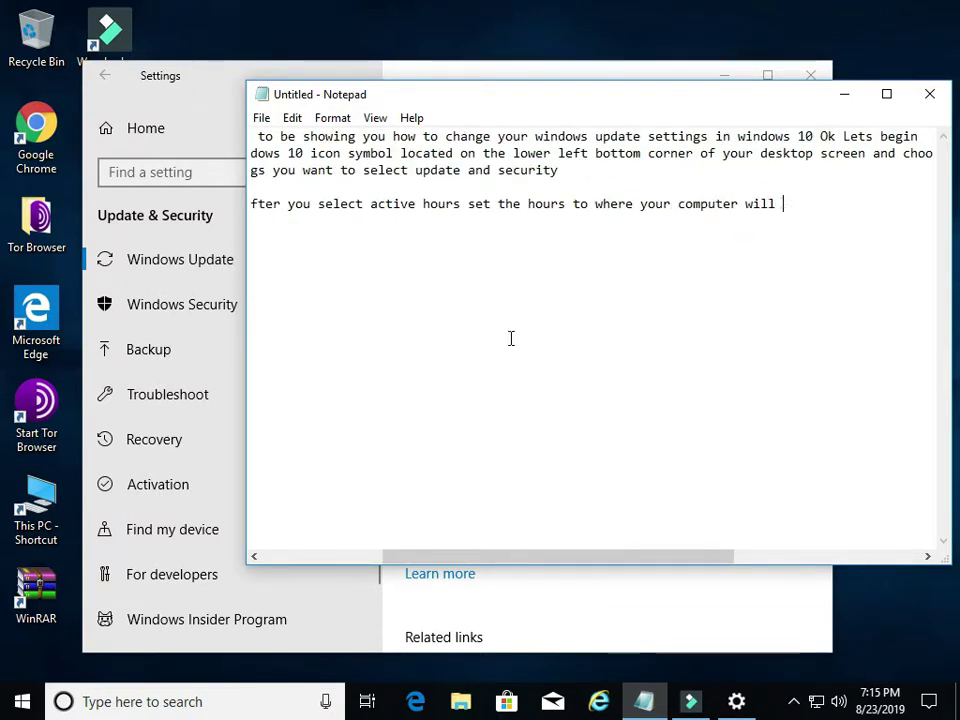
{"action": "type", "text": "not restart and install updates"}
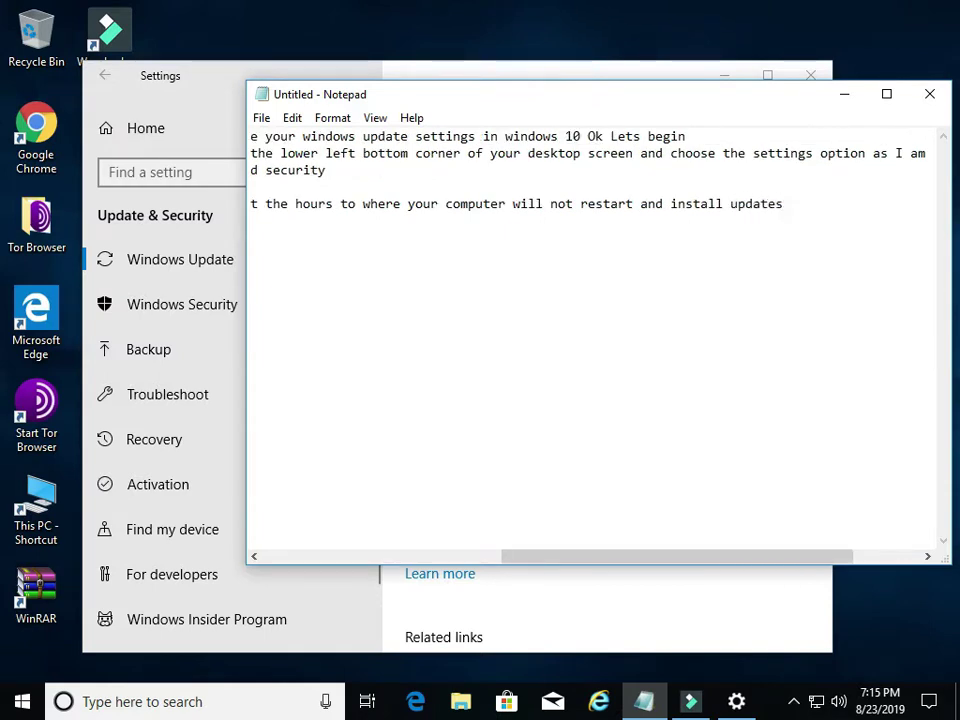
Continue the line with "and then once you have done that click on the check mark to the left and click on save now windows"
{"action": "type", "text": " and then once you have do"}
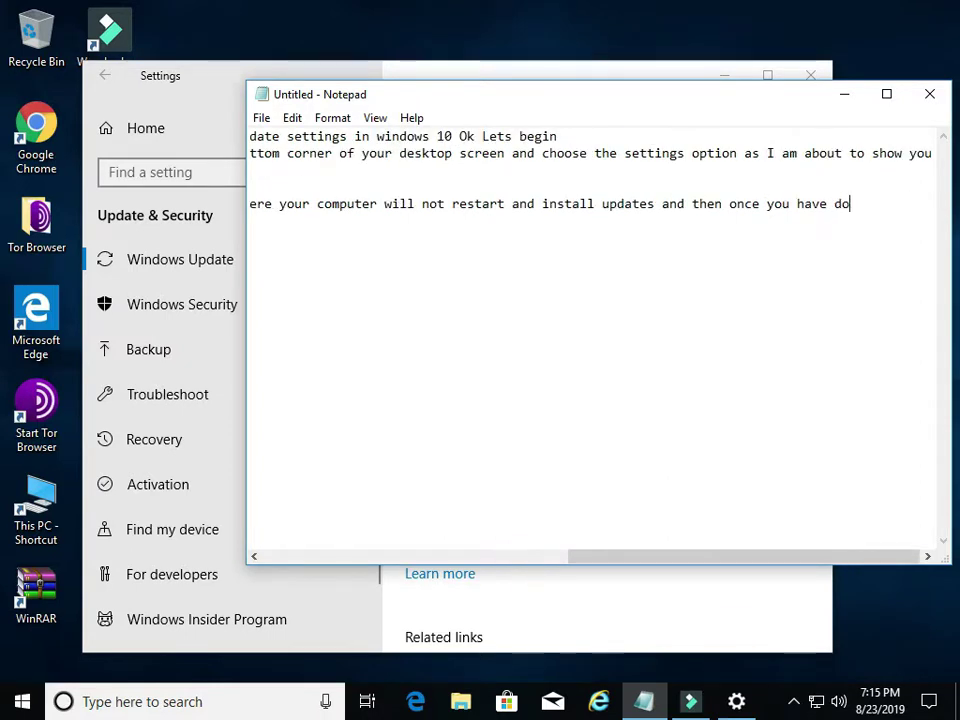
{"action": "type", "text": "ne that click on the check mark to the left and click on save now windows "}
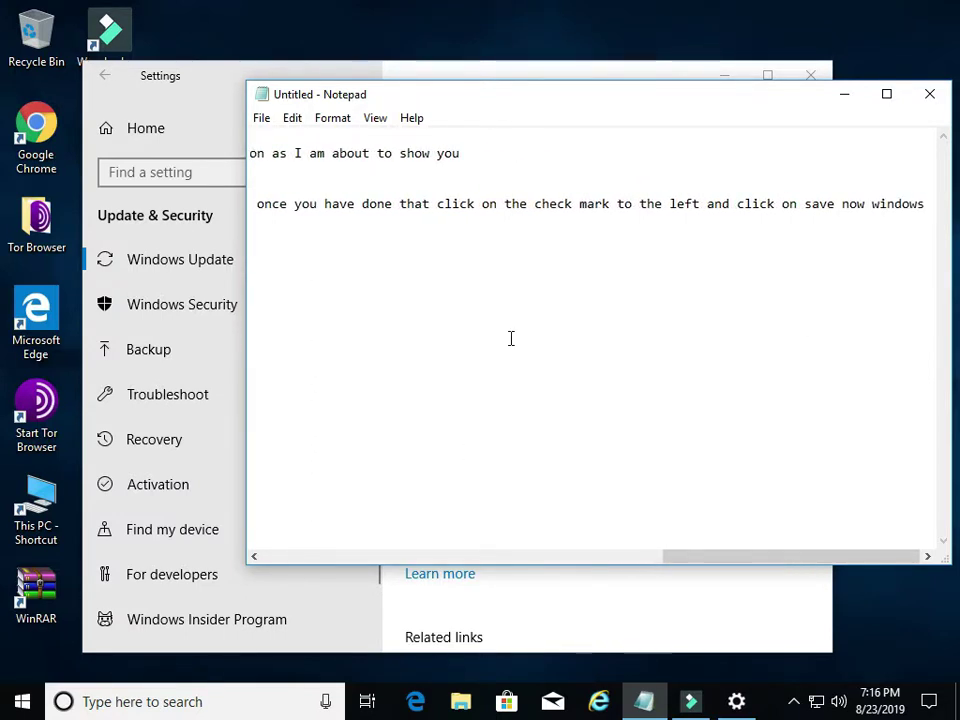
Continue the line with "10 updates will not restart and update during those hours you chose thanks for watching this tutorial"
{"action": "type", "text": "10 updates will not restart and u"}
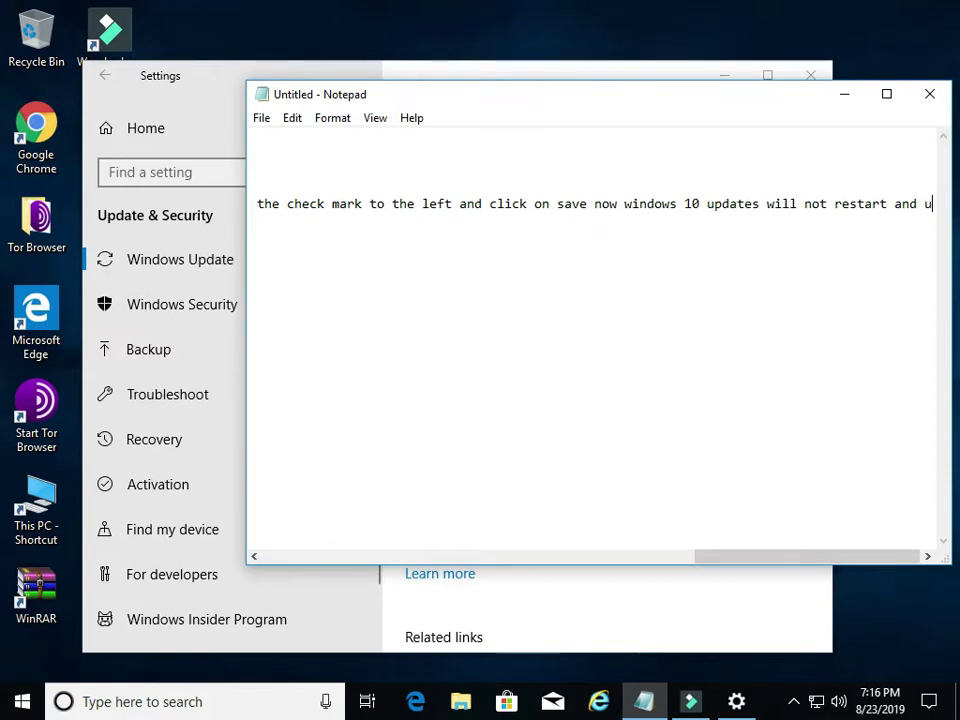
{"action": "type", "text": "pdate during those hours you chose thanks for "}
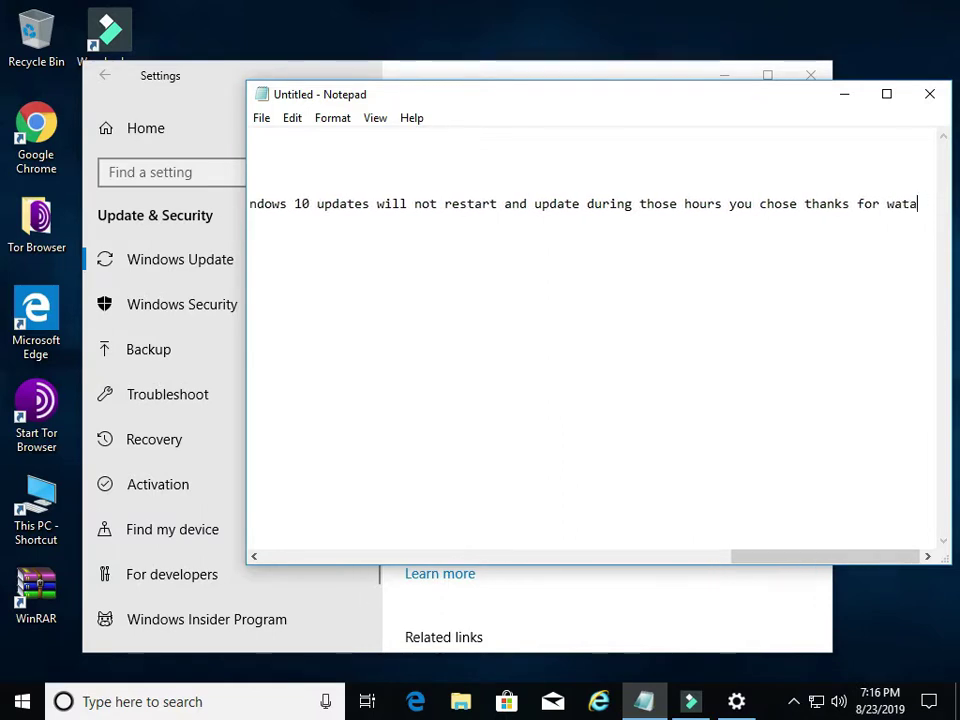
{"action": "type", "text": "watching this tut"}
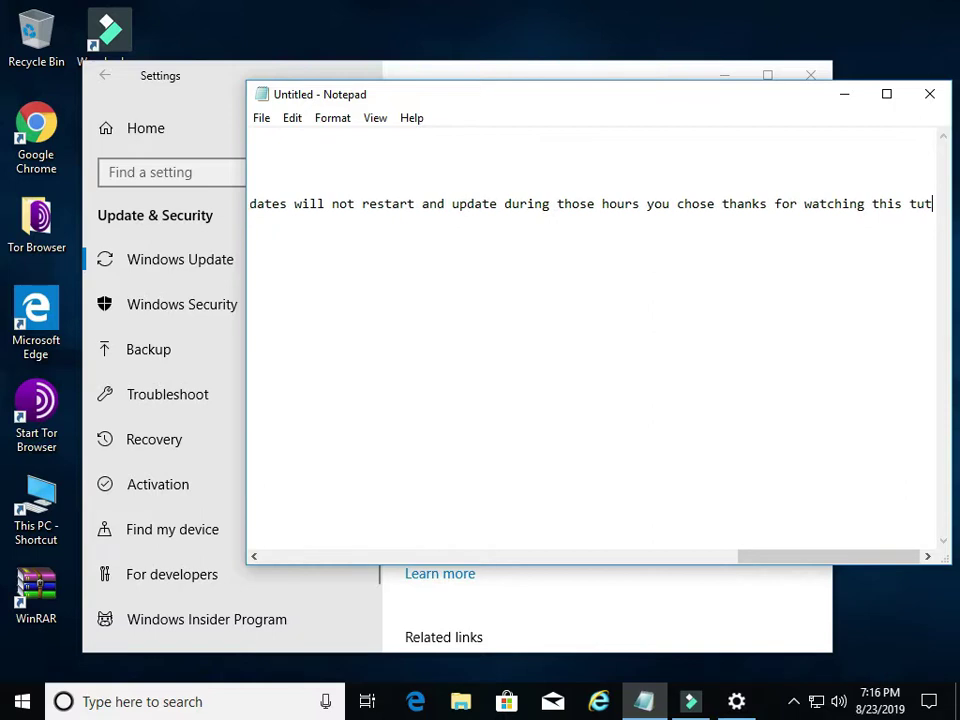
Continue the line with "everyone I hope you all enjoyed I will be leaving the steps on how to do this in the description box below"
{"action": "type", "text": "orial everyone I hope you all enjoyed I will be leaving the"}
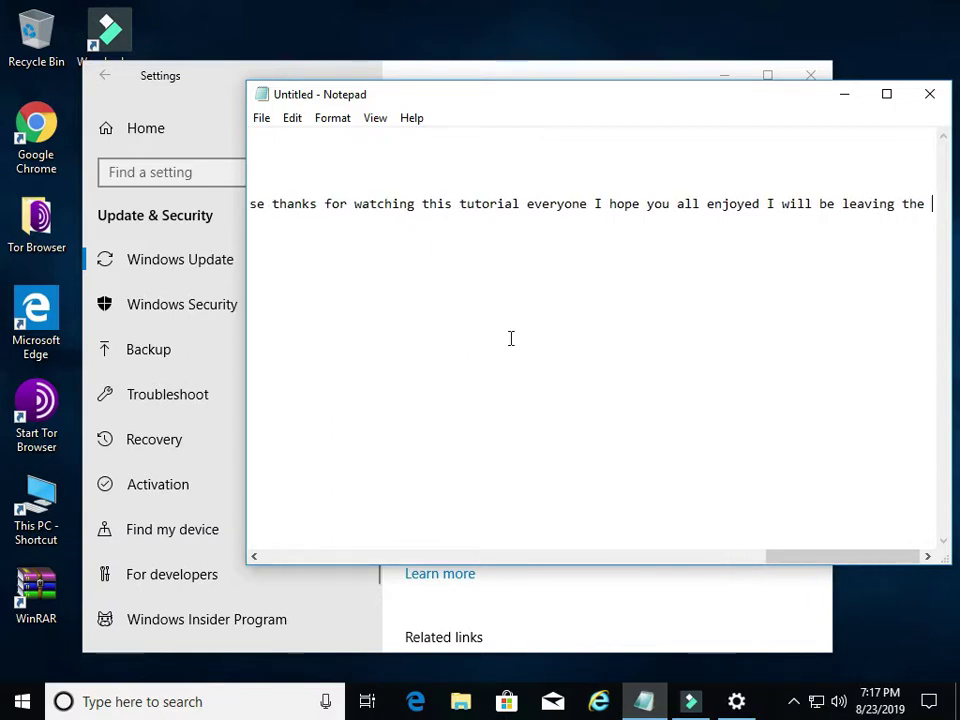
{"action": "type", "text": "ps on how to do this in the de"}
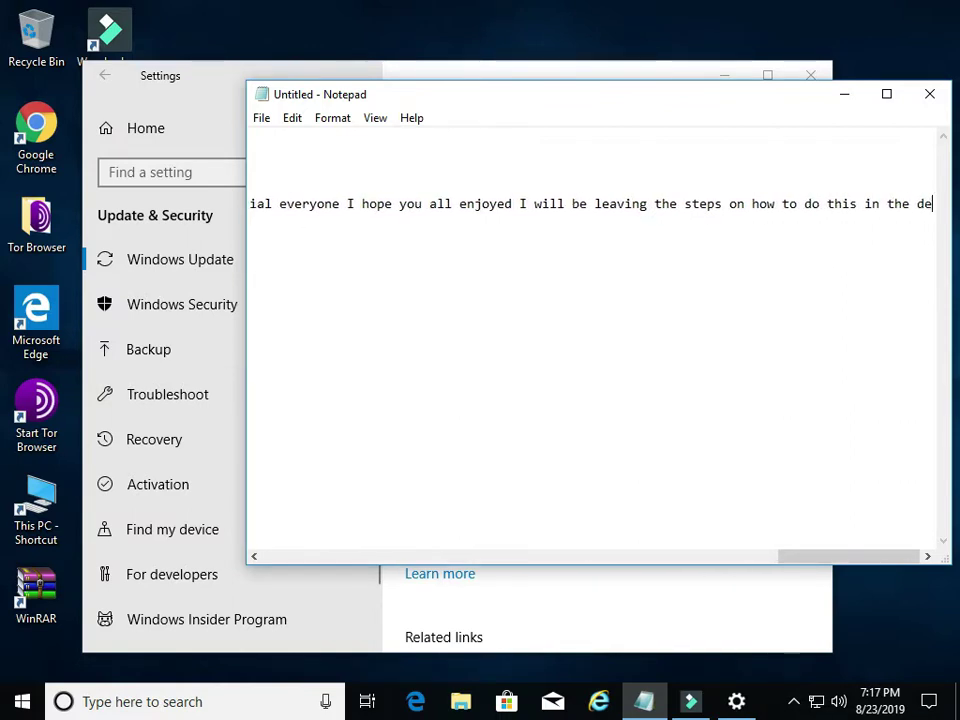
{"action": "type", "text": "ion box below"}
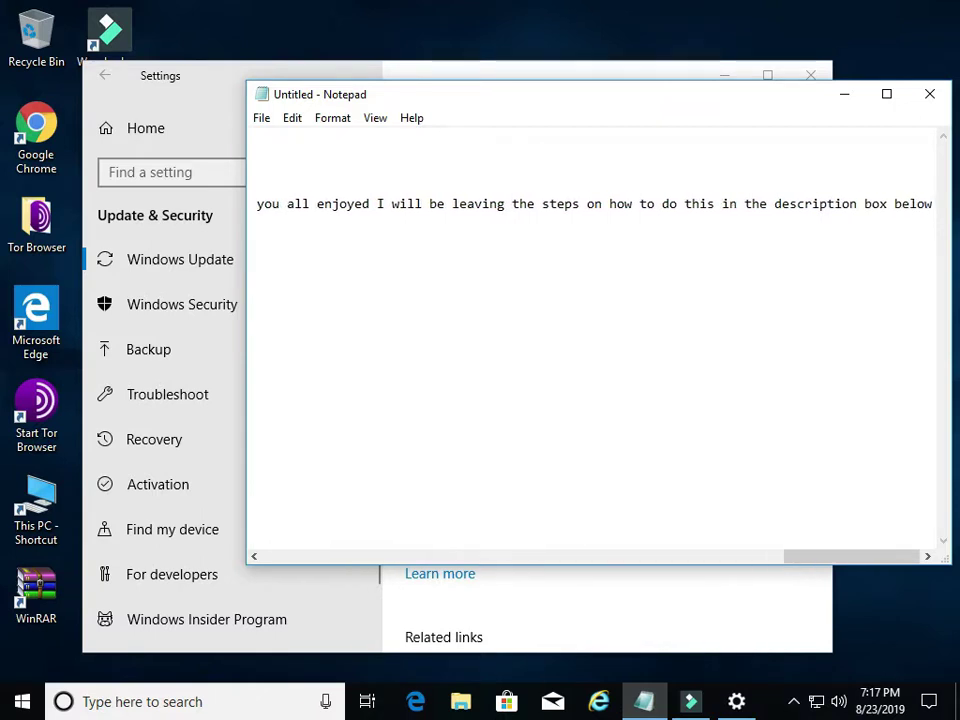
Continue the line with "if you have any questions pls feel free to leave a comment also stay tuned more videos like this to come thanks"
{"action": "type", "text": " if "}
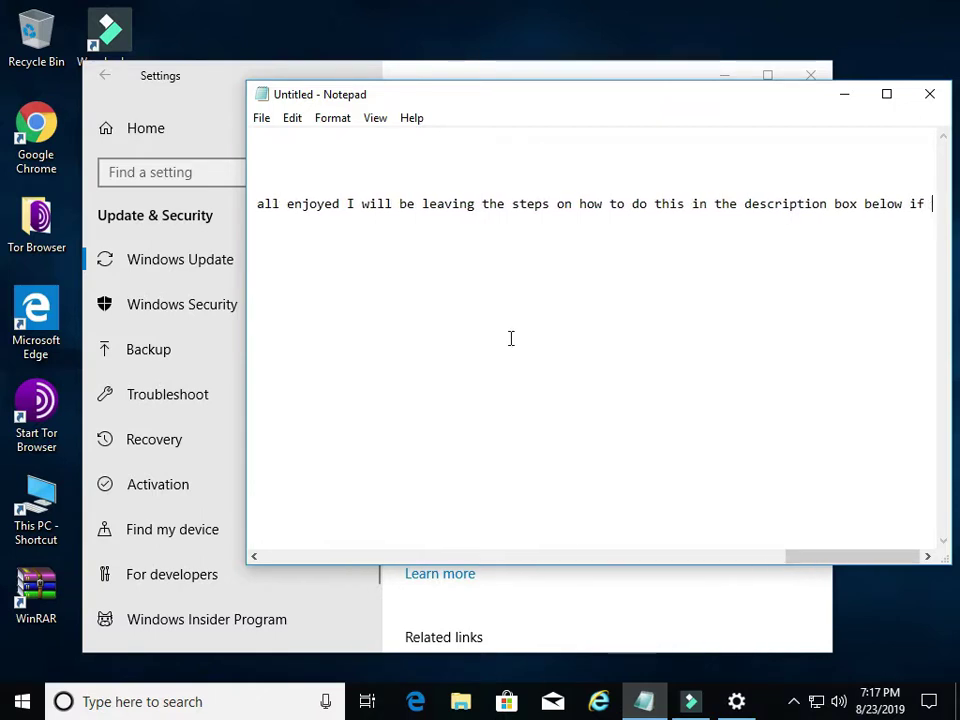
{"action": "type", "text": "you have any questions "}
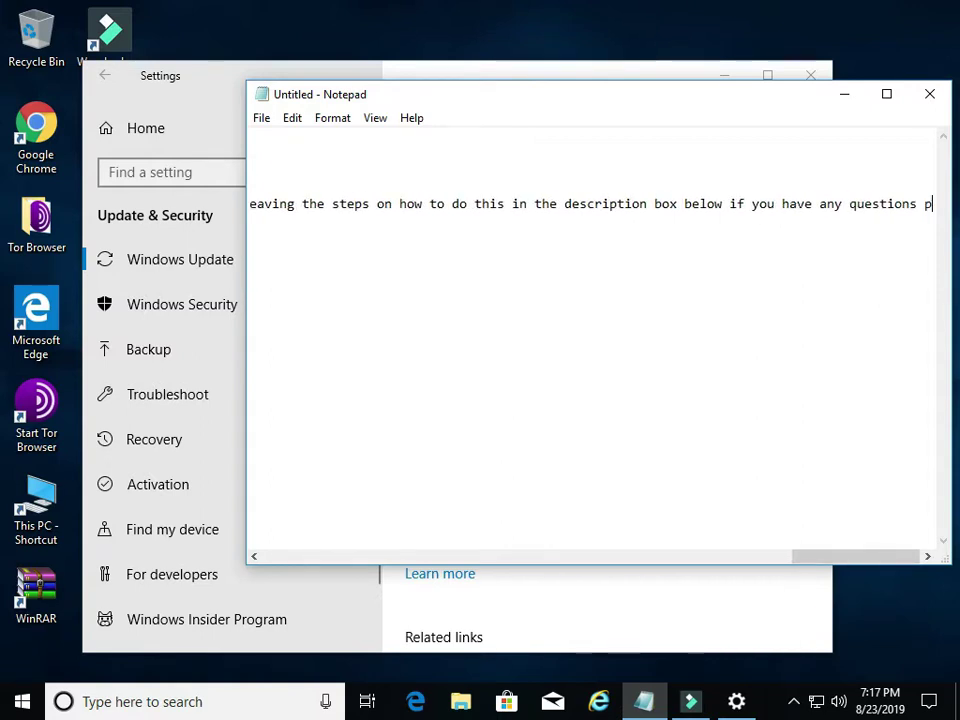
{"action": "type", "text": "pls feel free to leave a"}
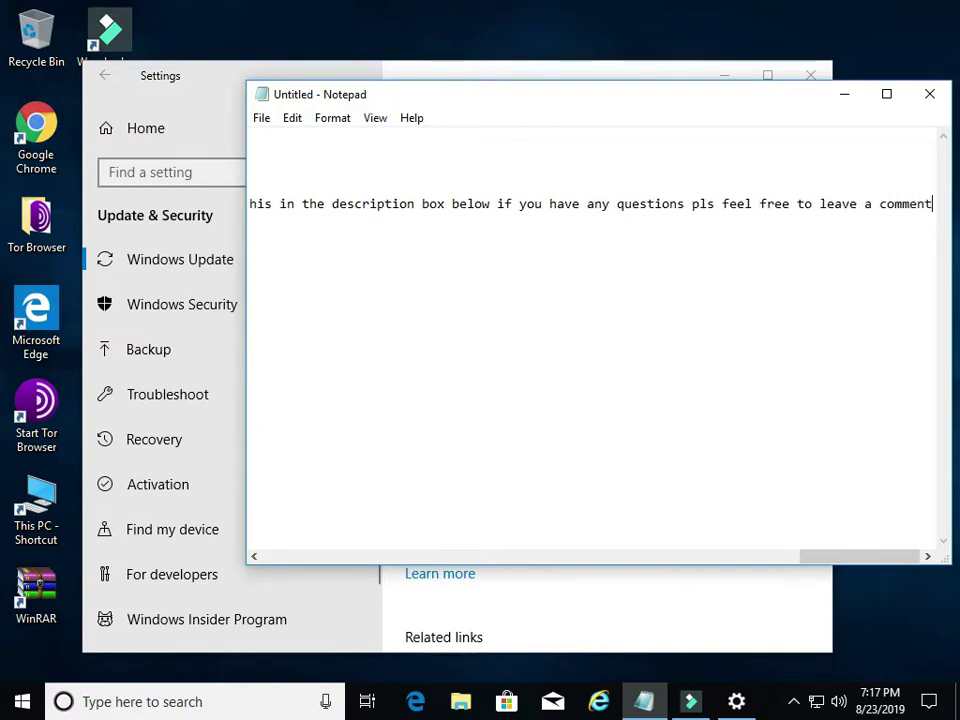
{"action": "type", "text": "comment also stay tuned "}
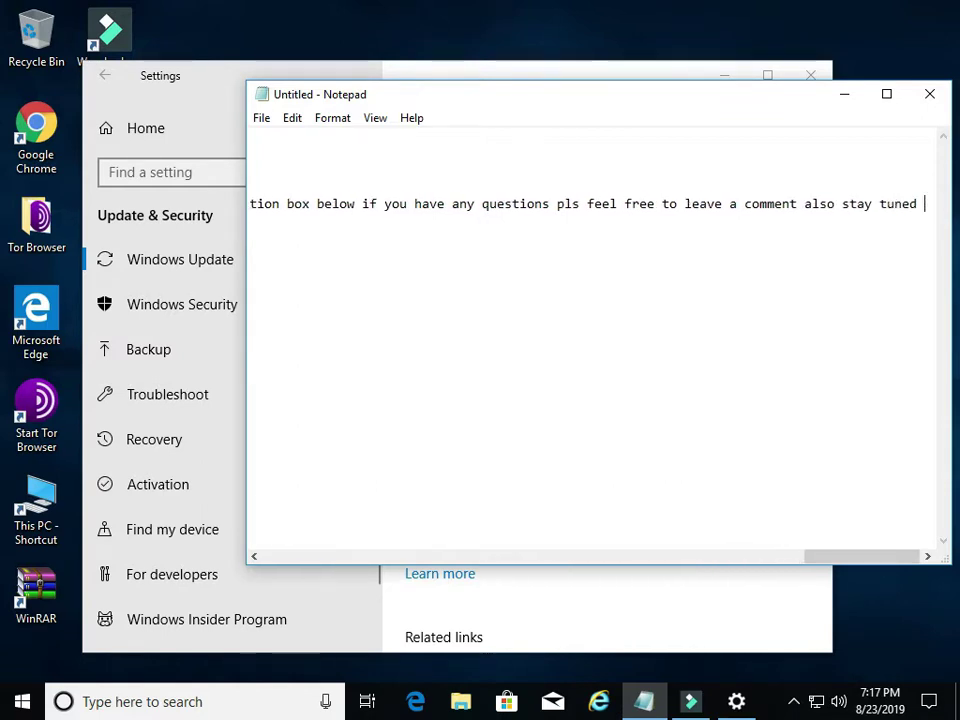
{"action": "type", "text": "more videos like this to come thanks"}
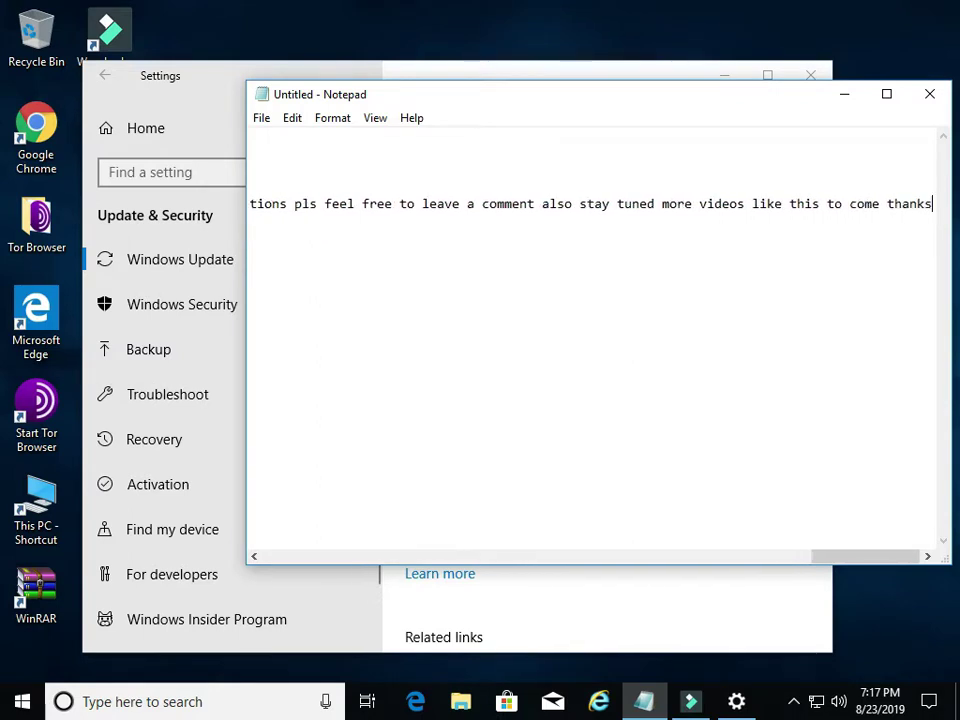
Finish the line with "again for watching if you found this video helpful feel free to add a like and subscribe to my channel!"
{"action": "type", "text": " watching if you "}
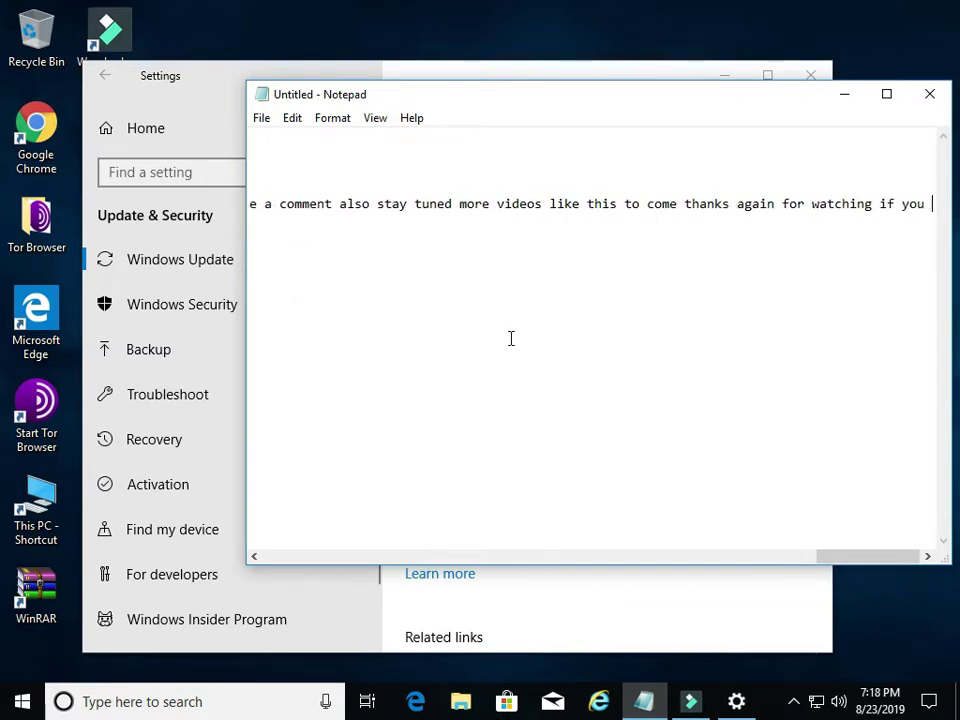
{"action": "type", "text": "foun"}
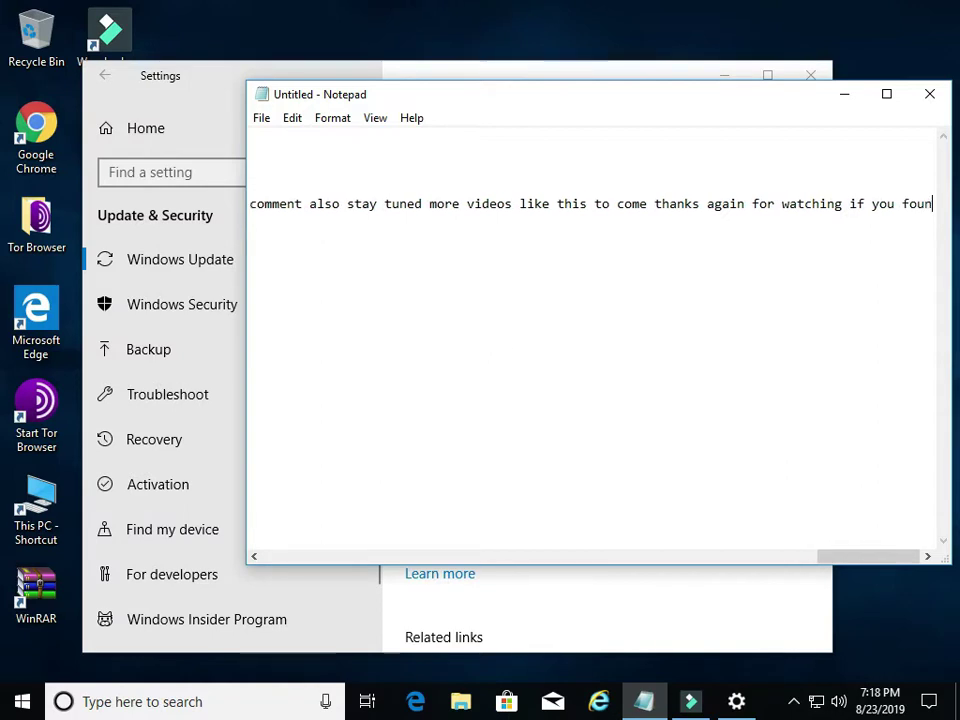
{"action": "type", "text": "d this video helpful feel free to add a like and subscribe to my channel"}
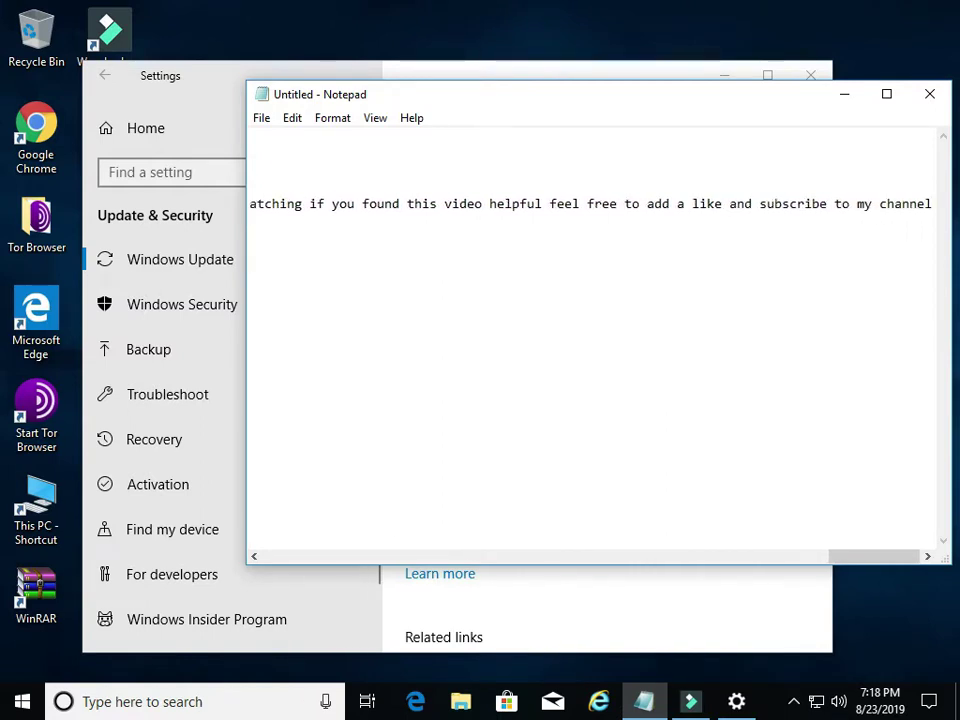
{"action": "type", "text": "!"}
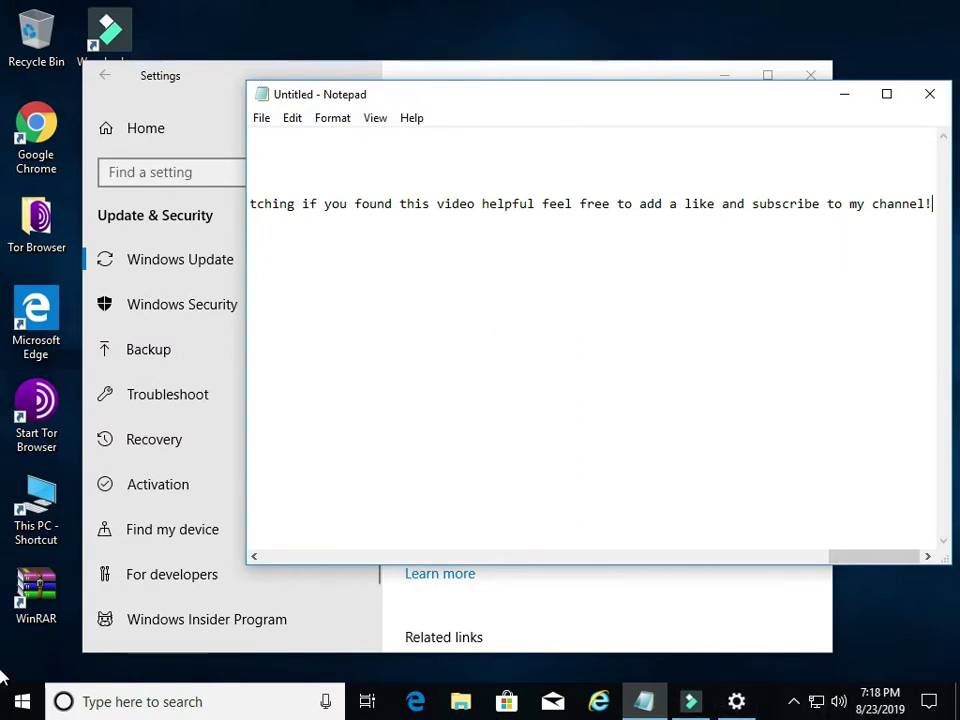
Open the screen recorder running in the background and stop the recording
{"action": "left_click", "coordinate": [795, 701]}
{"action": "right_click", "coordinate": [812, 666]}
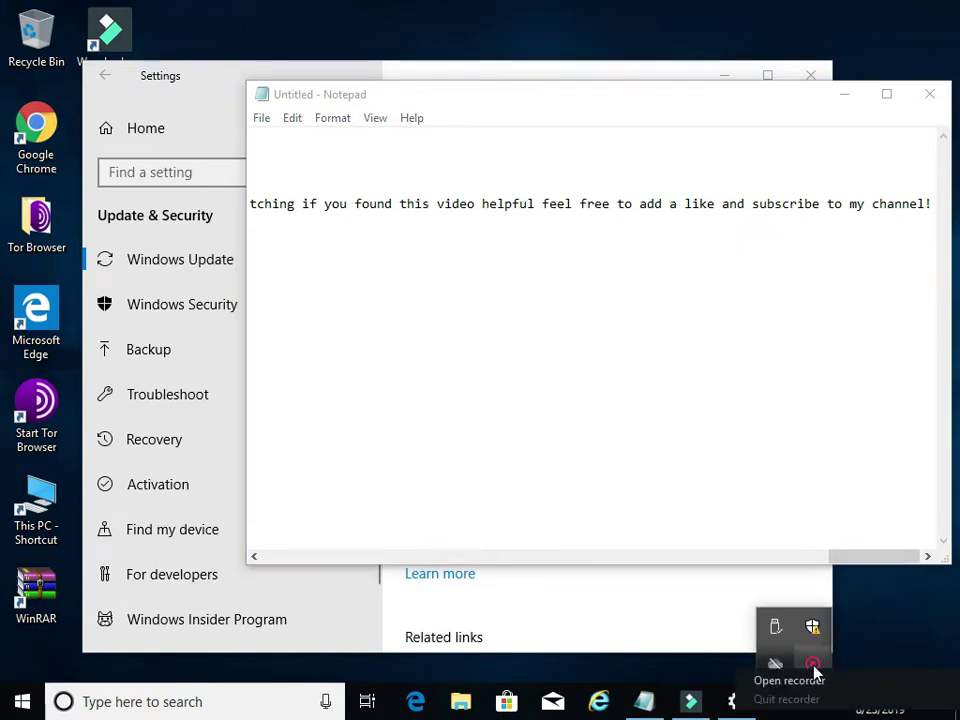
{"action": "left_click", "coordinate": [803, 681]}
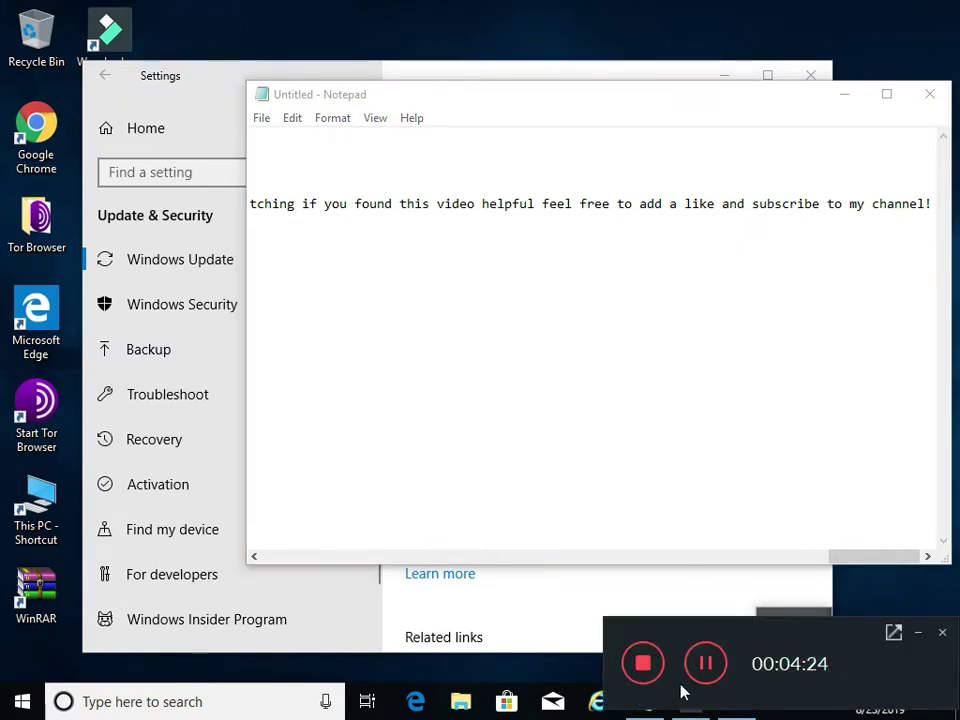
{"action": "left_click", "coordinate": [643, 664]}
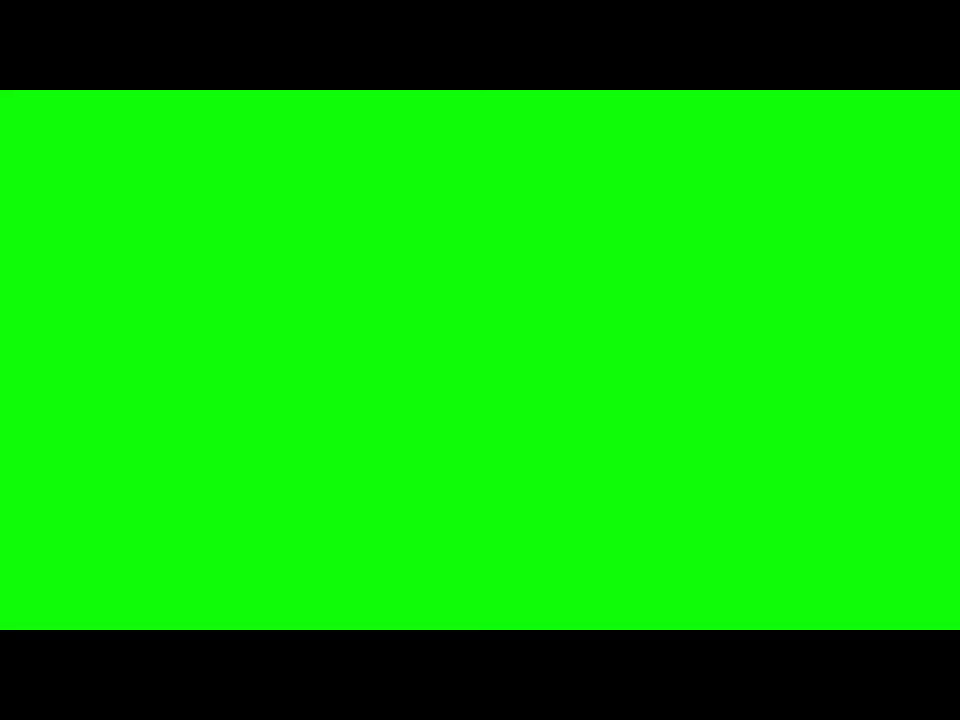